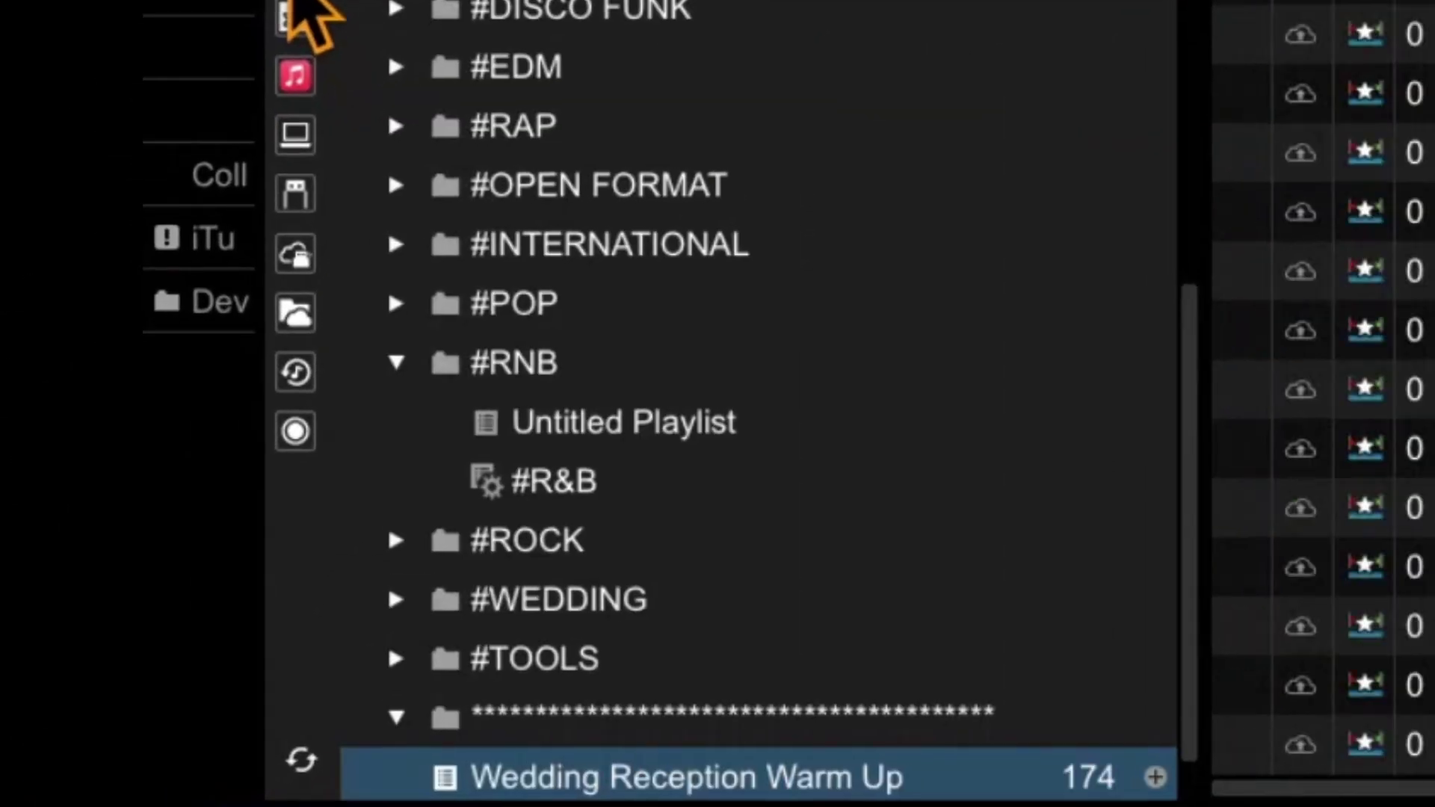
Step: Expand the #POP, #OPEN FORMAT, #RAP, #EDM, #DISCO FUNK and #DECADES folders in the rekordbox tree
scroll(710, 381, "up", 6)
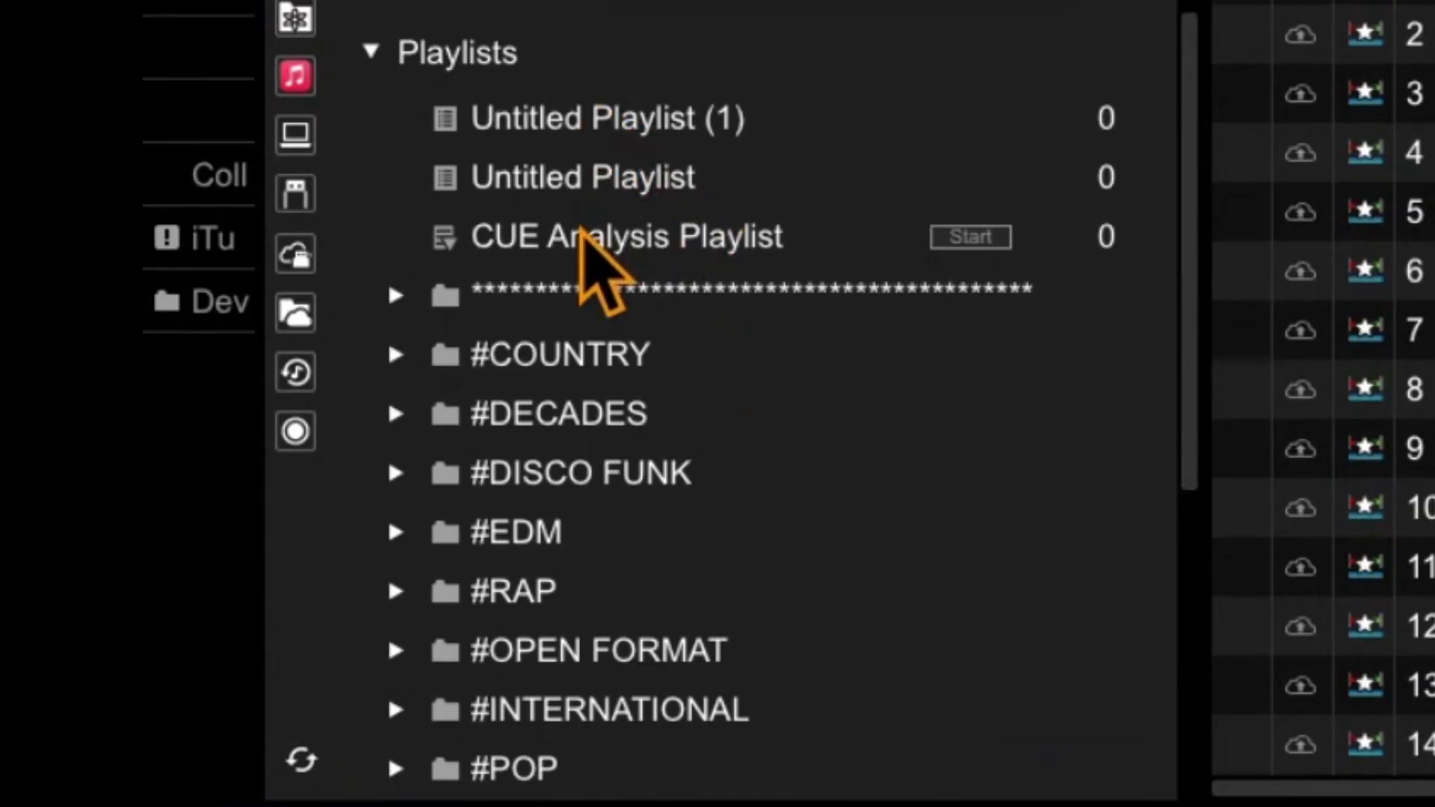
scroll(586, 243, "down", 4)
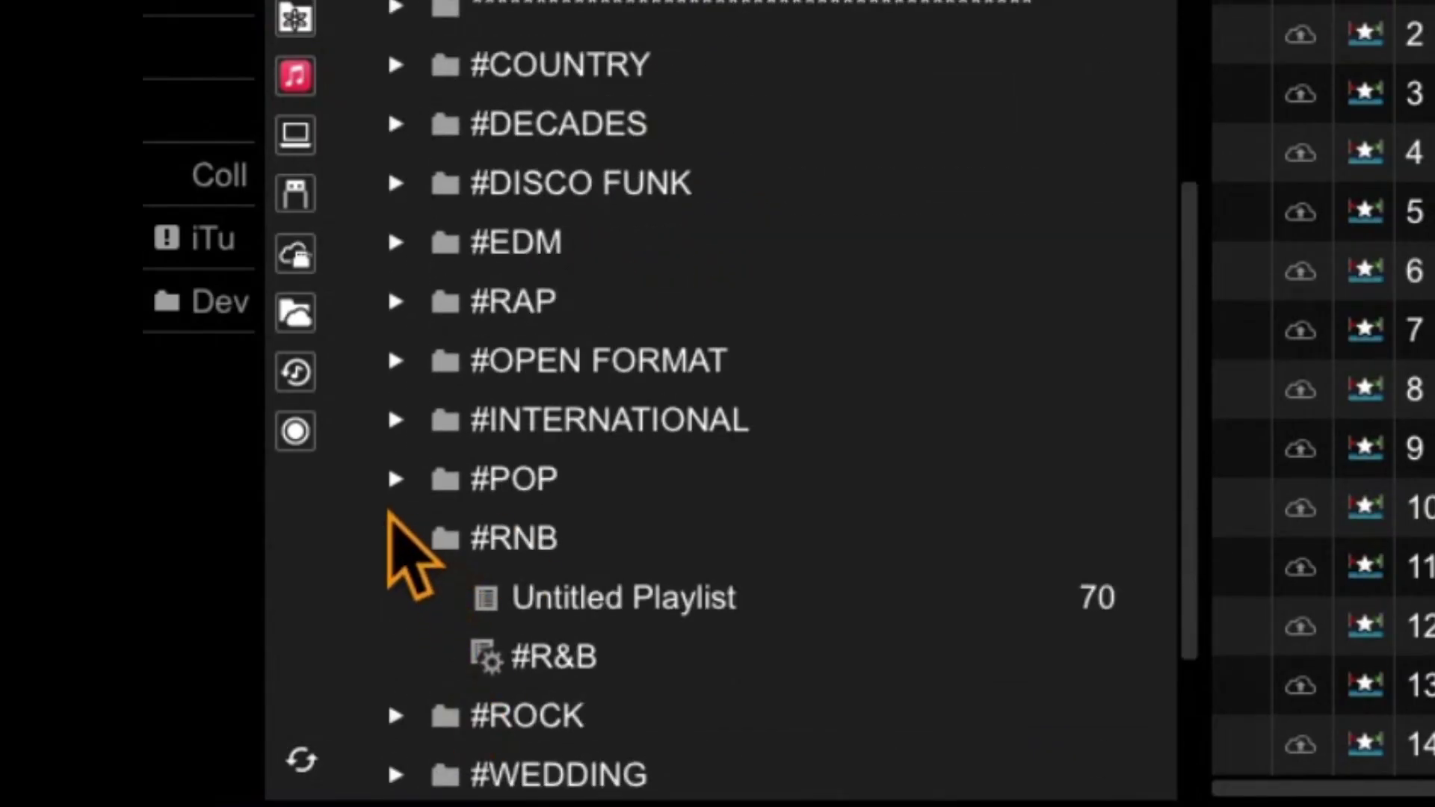
left_click(396, 481)
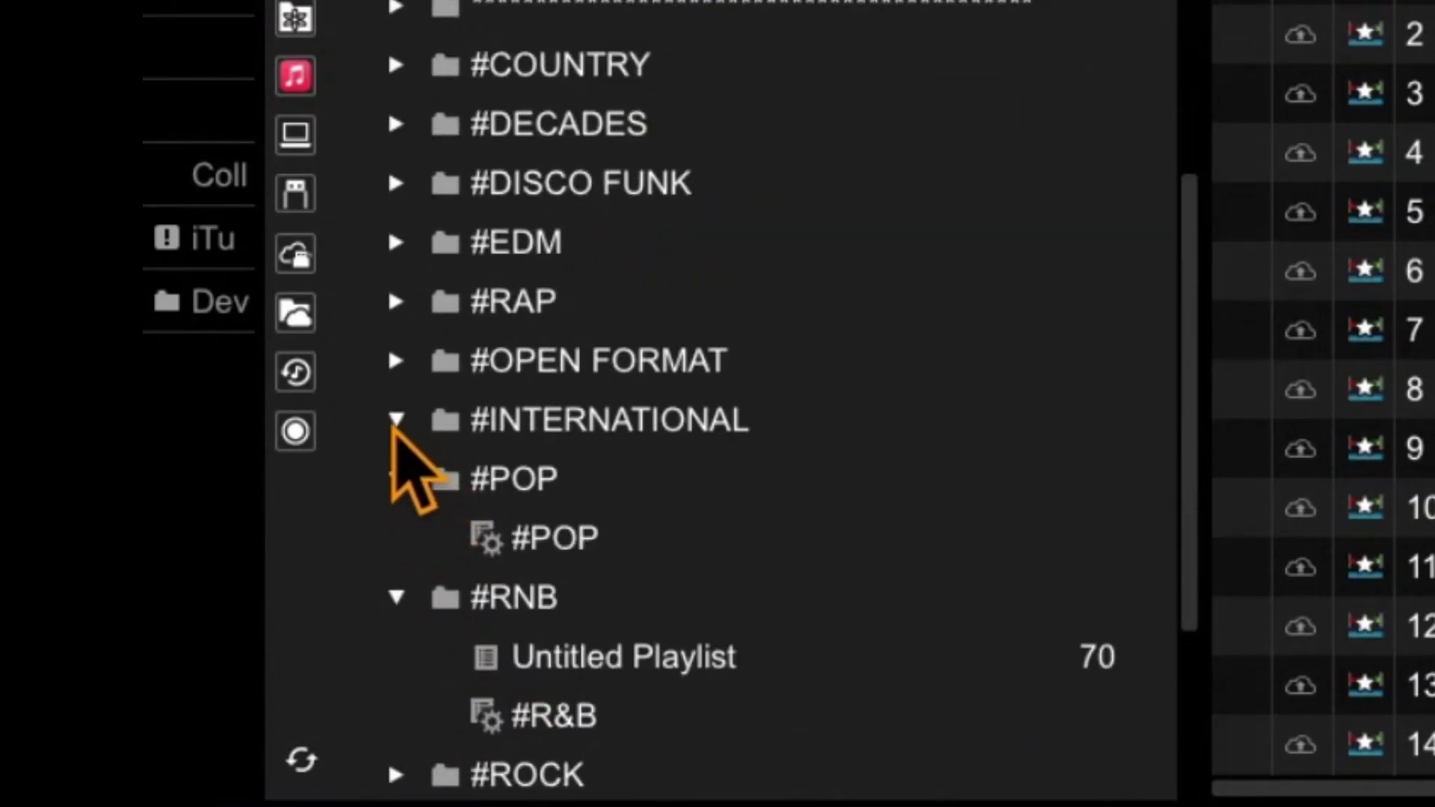
left_click(395, 360)
left_click(395, 302)
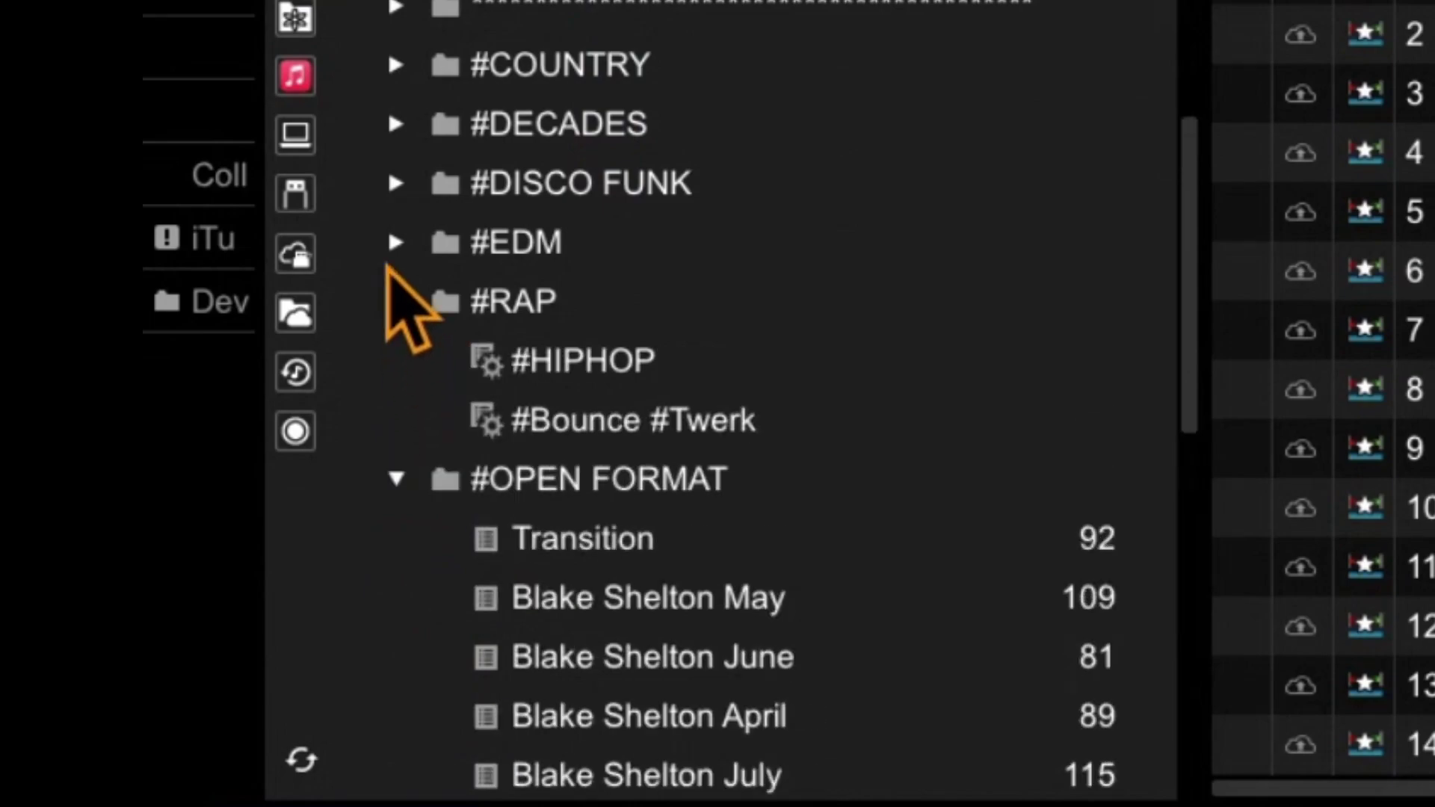
left_click(394, 243)
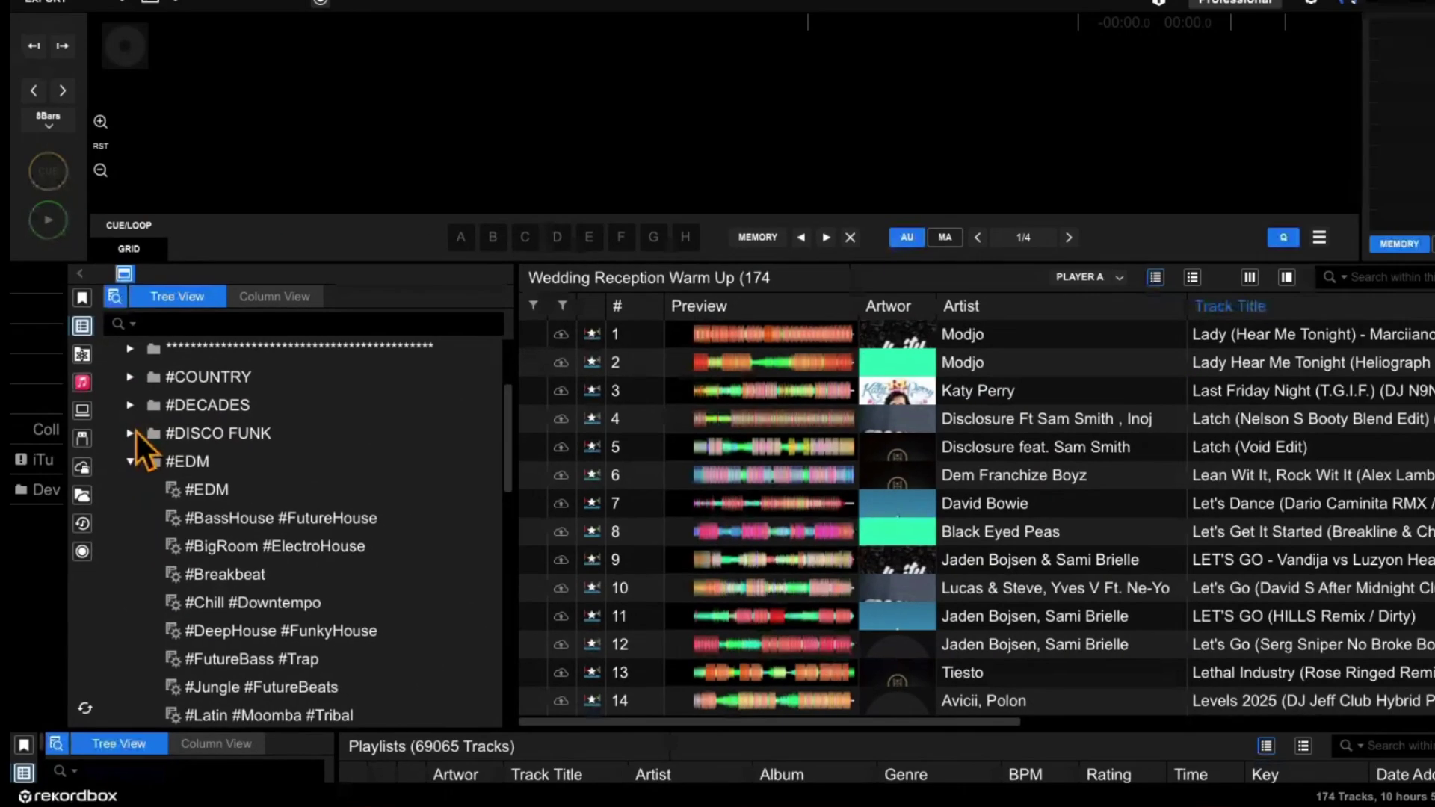
left_click(132, 434)
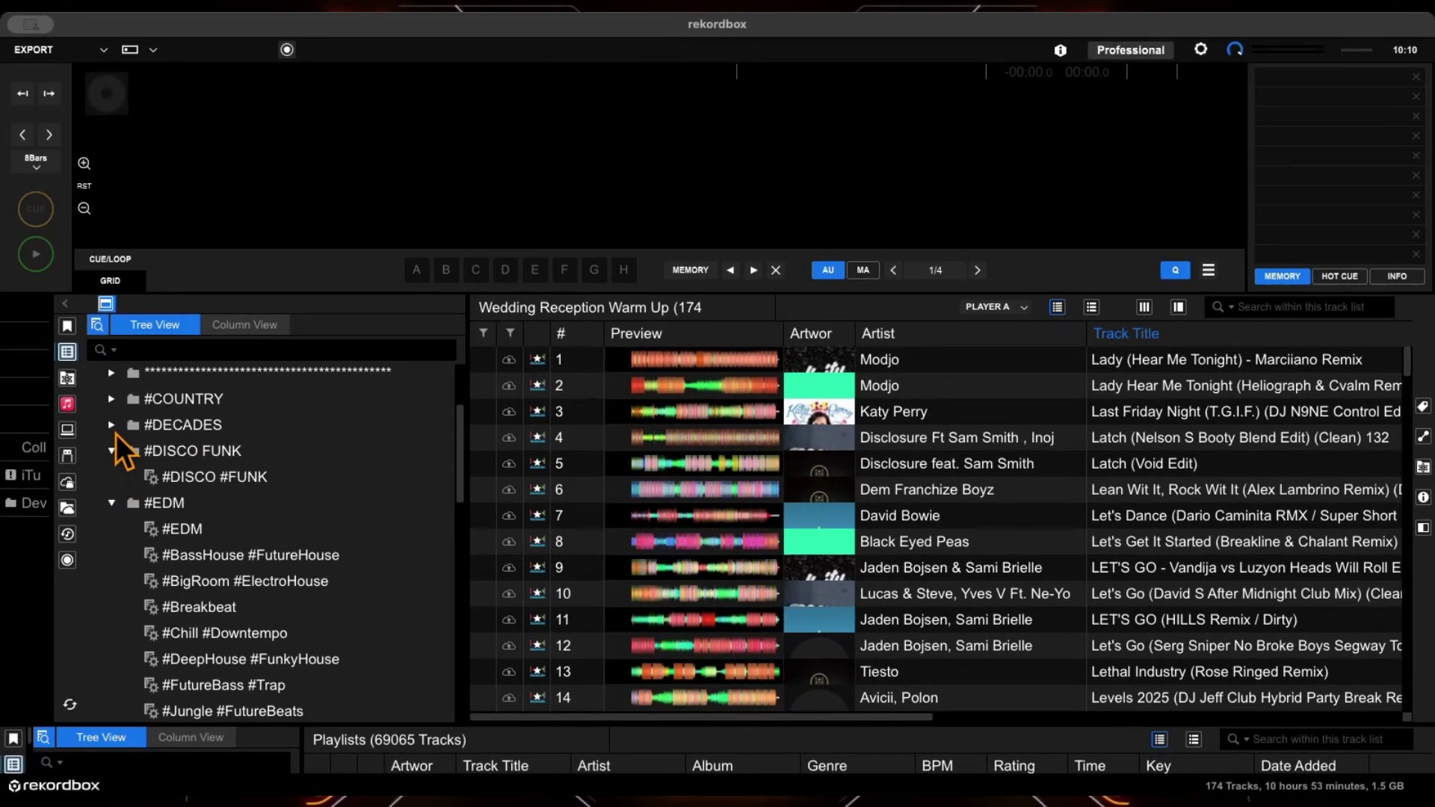
left_click(111, 425)
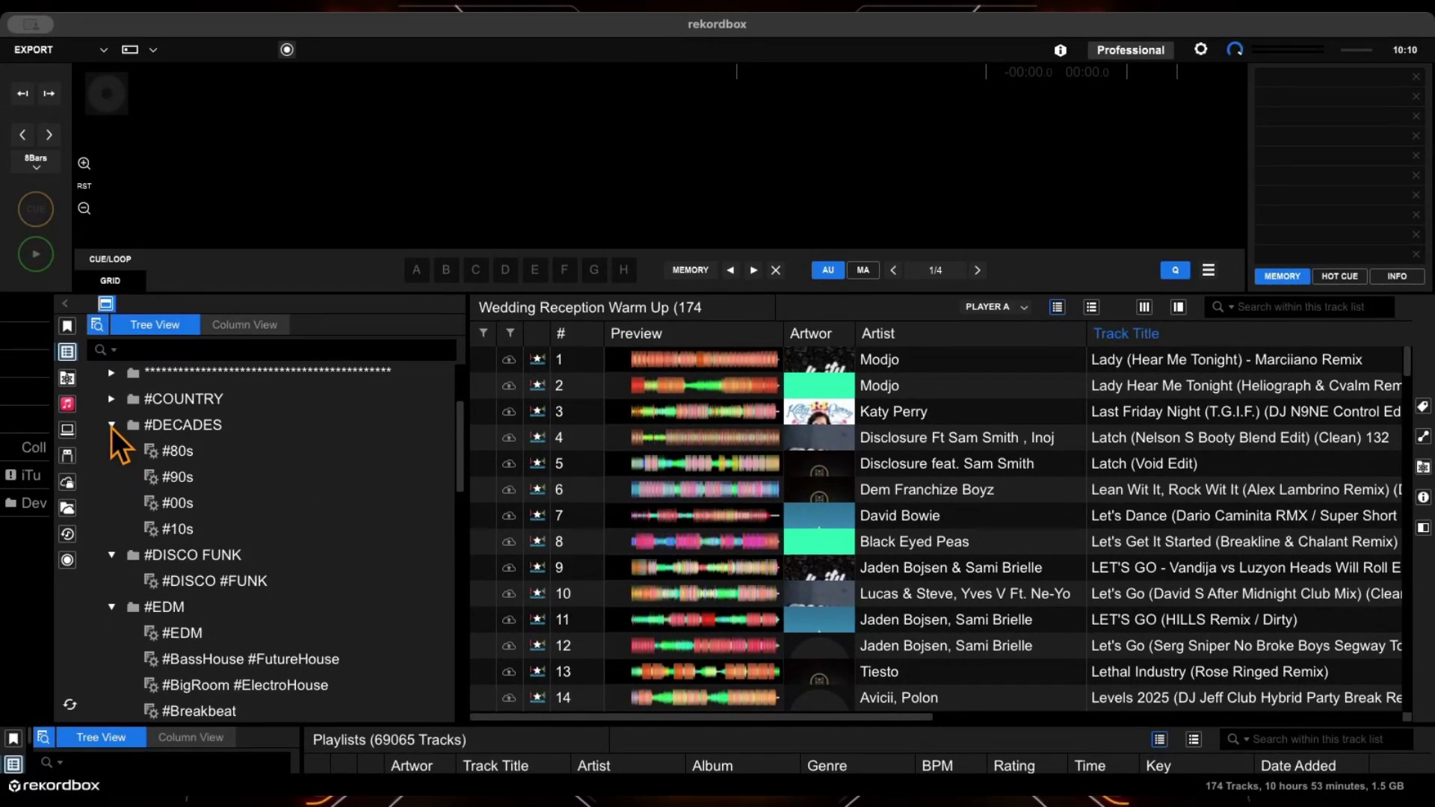
left_click(112, 400)
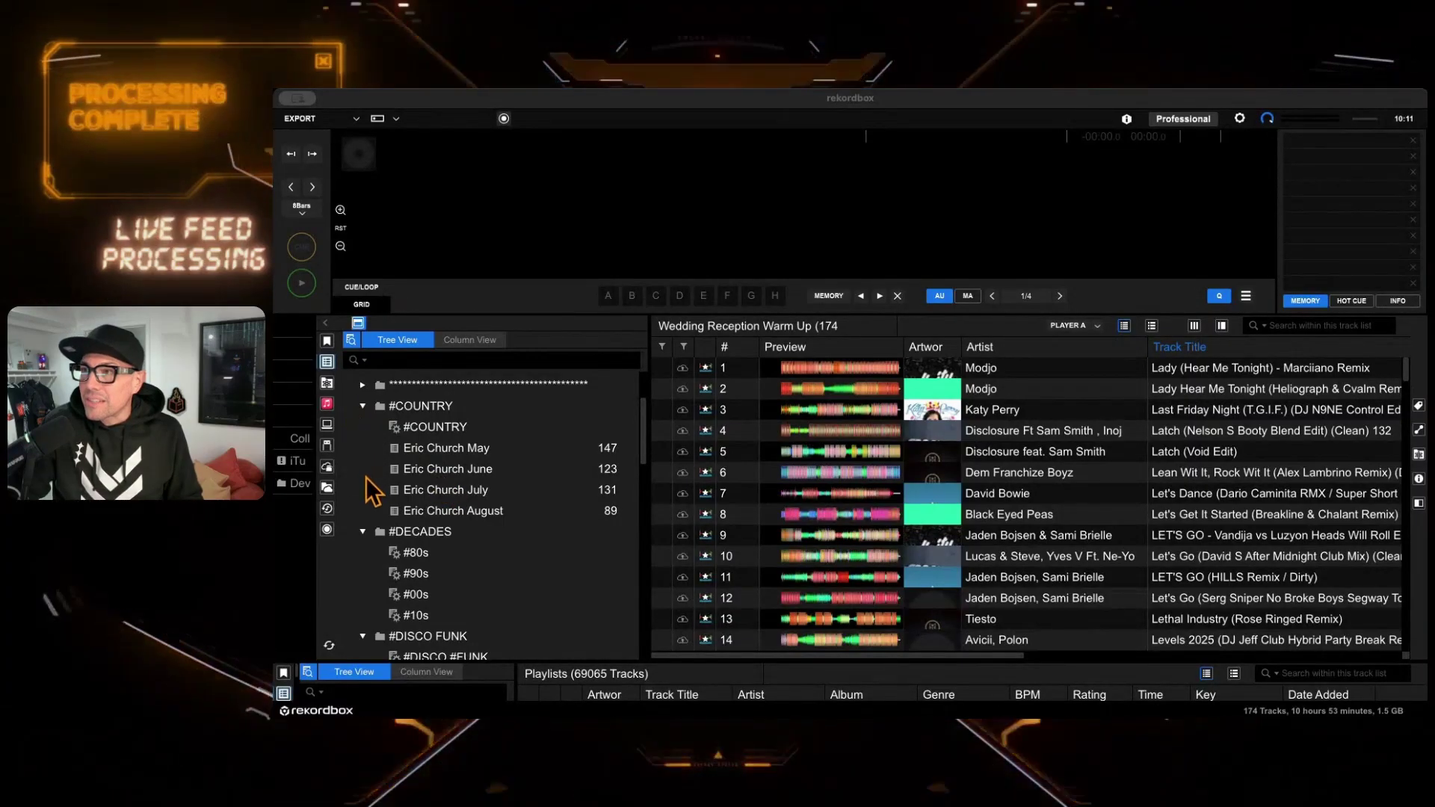
scroll(366, 536, "down", 3)
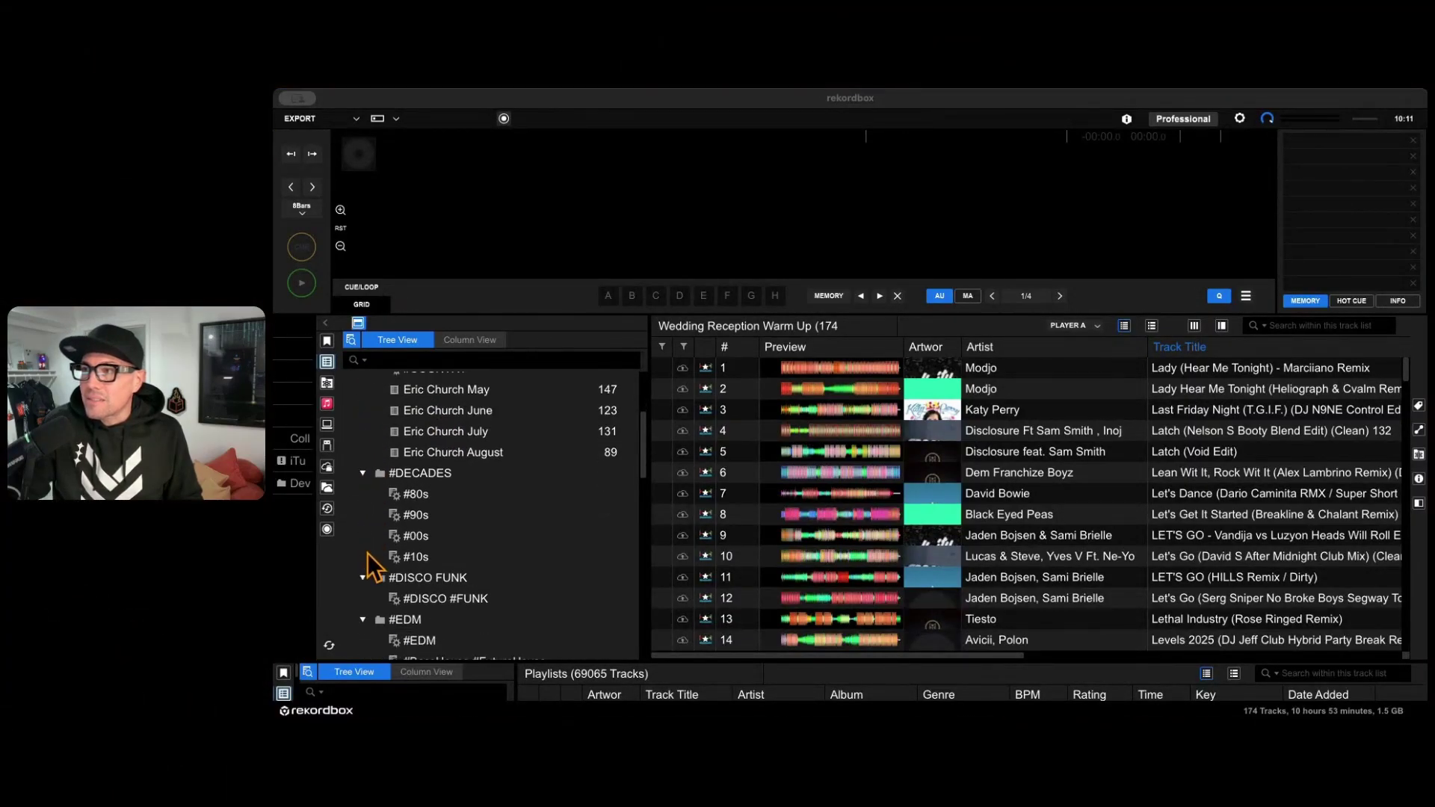
scroll(366, 553, "down", 5)
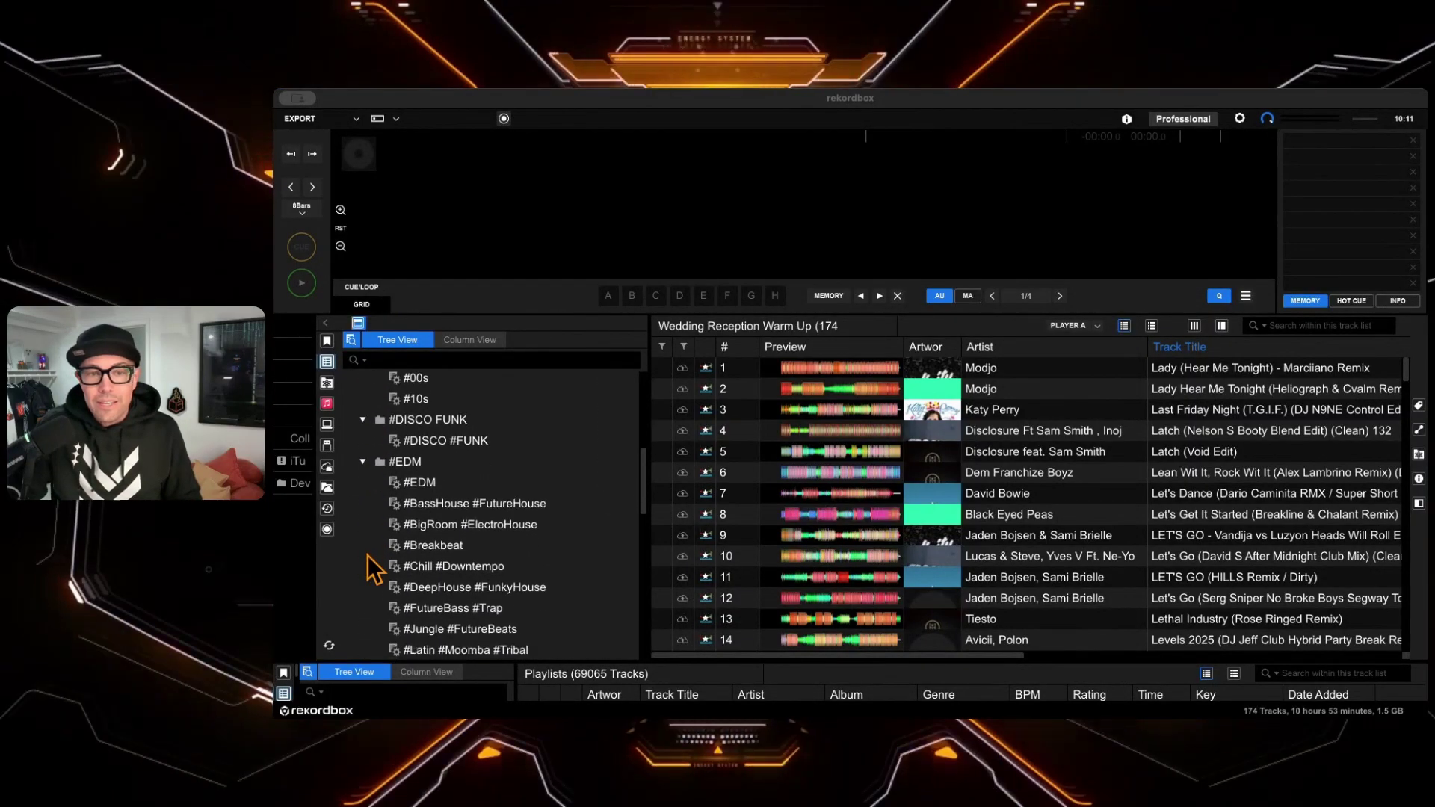
scroll(366, 555, "down", 2)
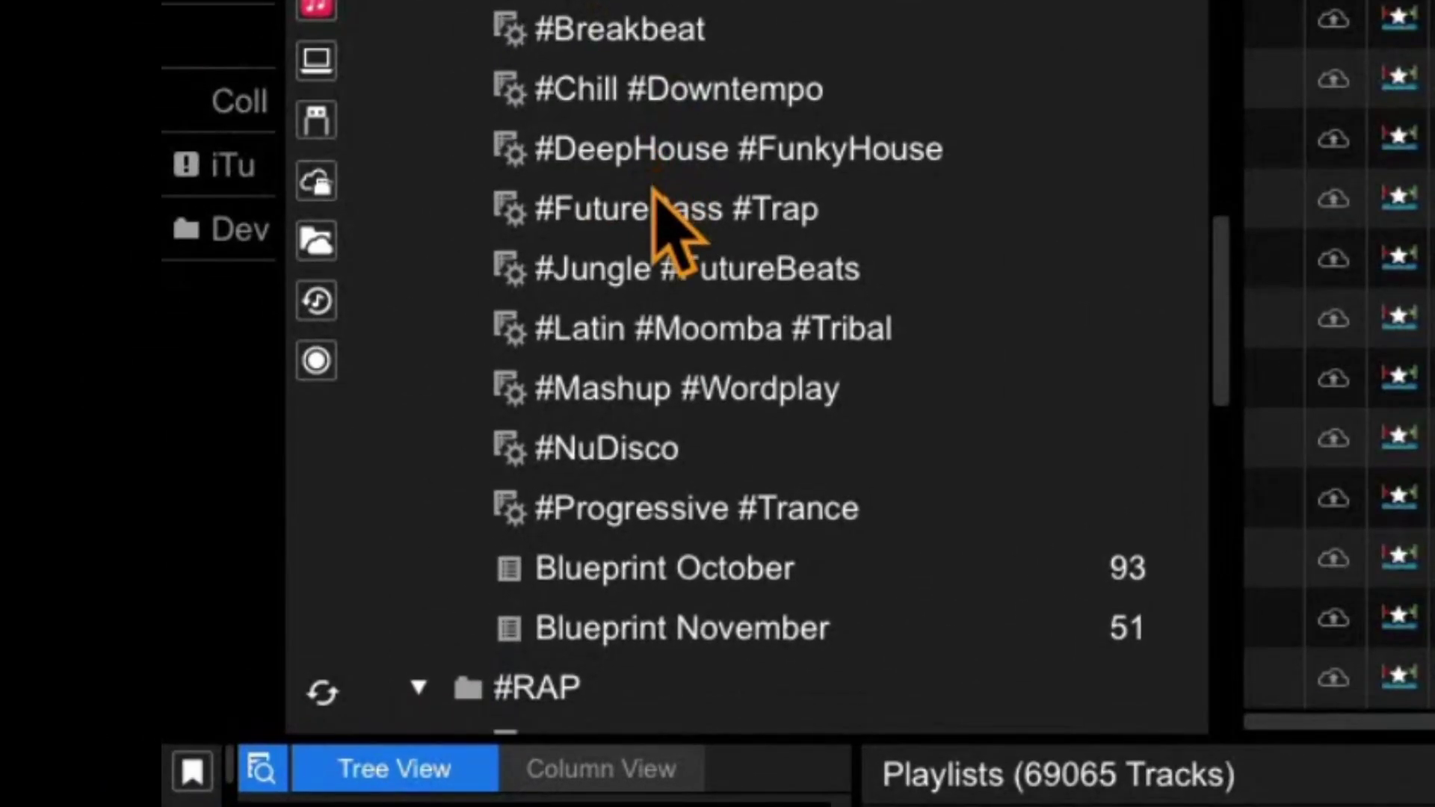
Step: Open the Blueprint October playlist from the #EDM folder to list its tracks
scroll(653, 189, "down", 1)
scroll(655, 407, "down", 1)
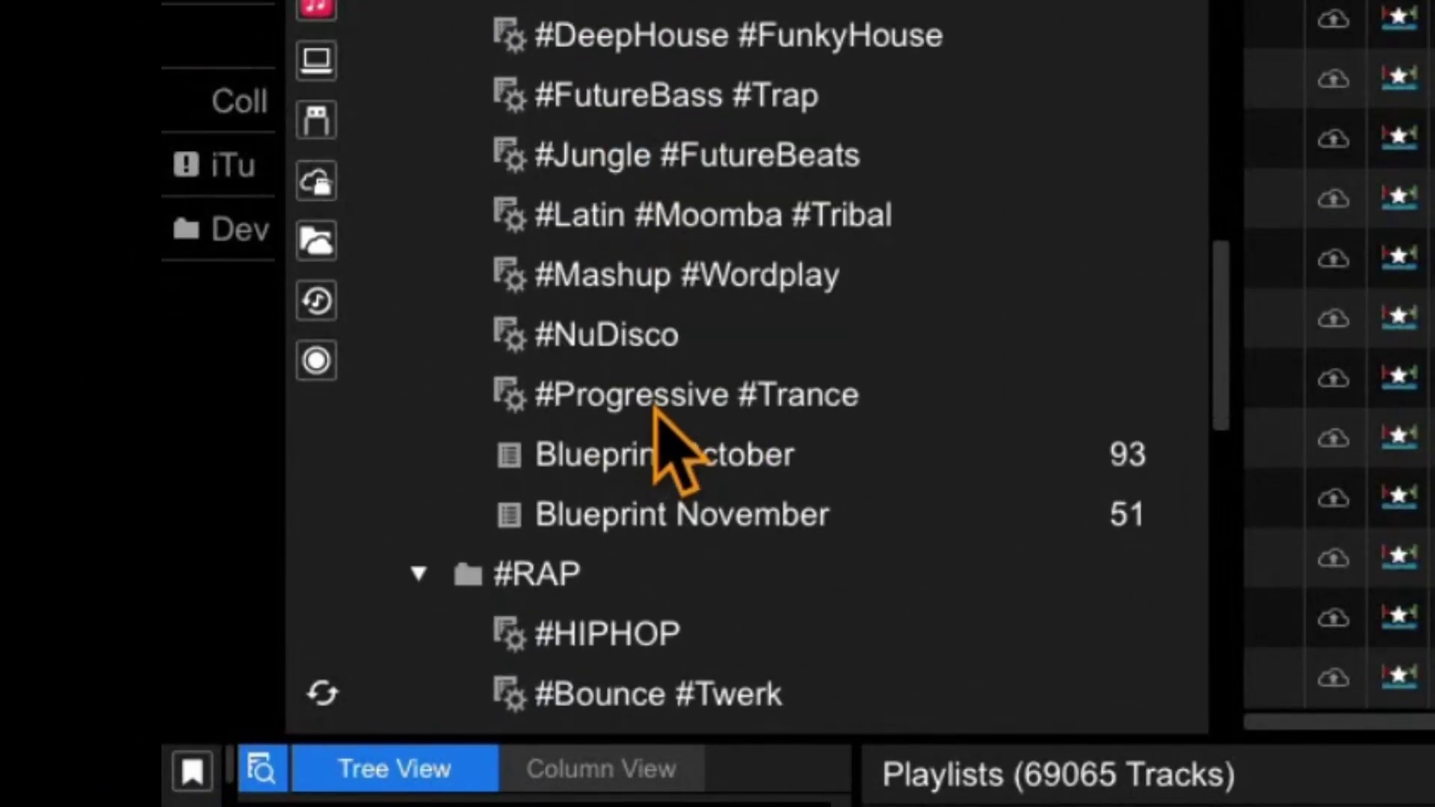
left_click(667, 445)
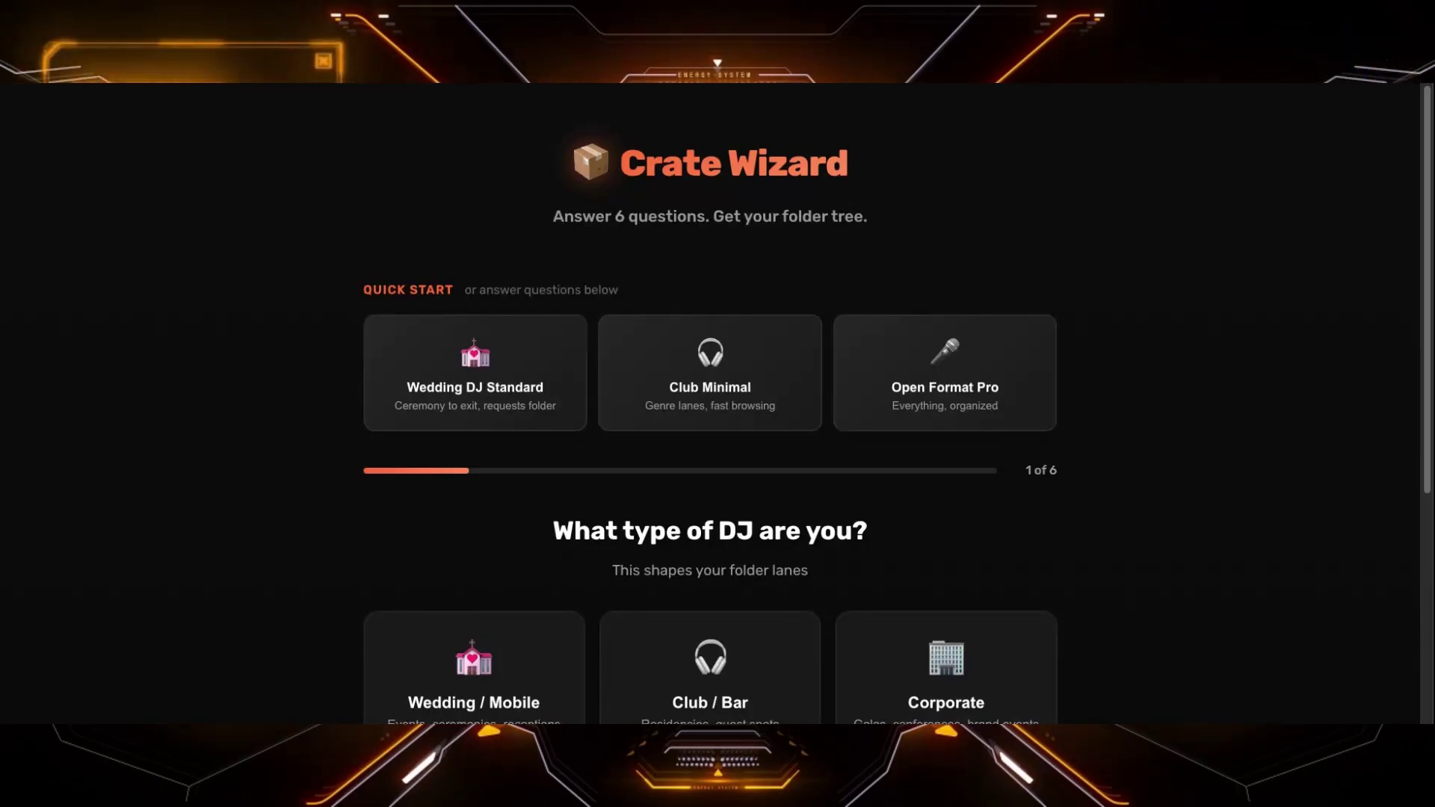
Step: Answer Club / Bar, Rekordbox, then the storage, library-size and tagging questions to reach question 6
scroll(710, 403, "down", 2)
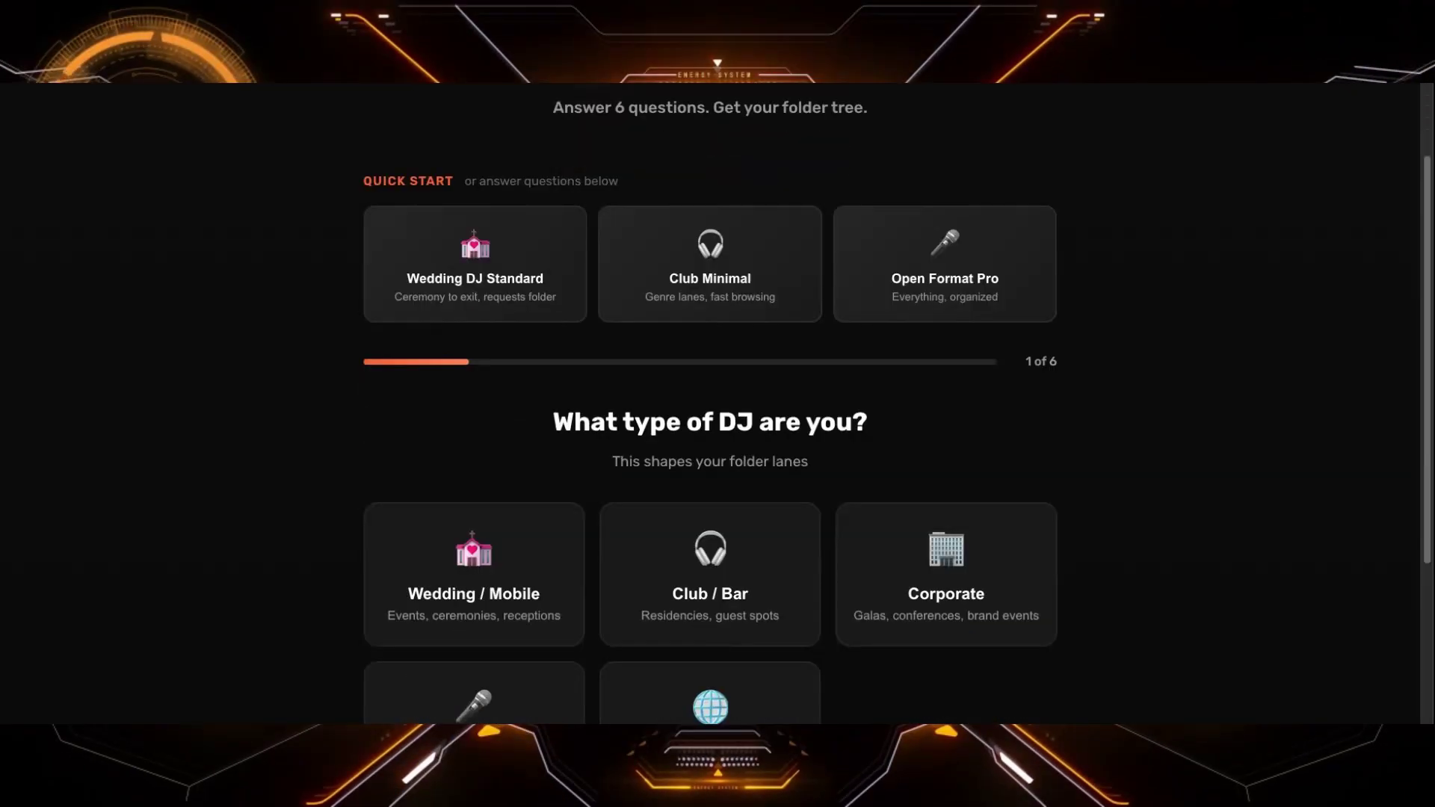
scroll(711, 404, "down", 3)
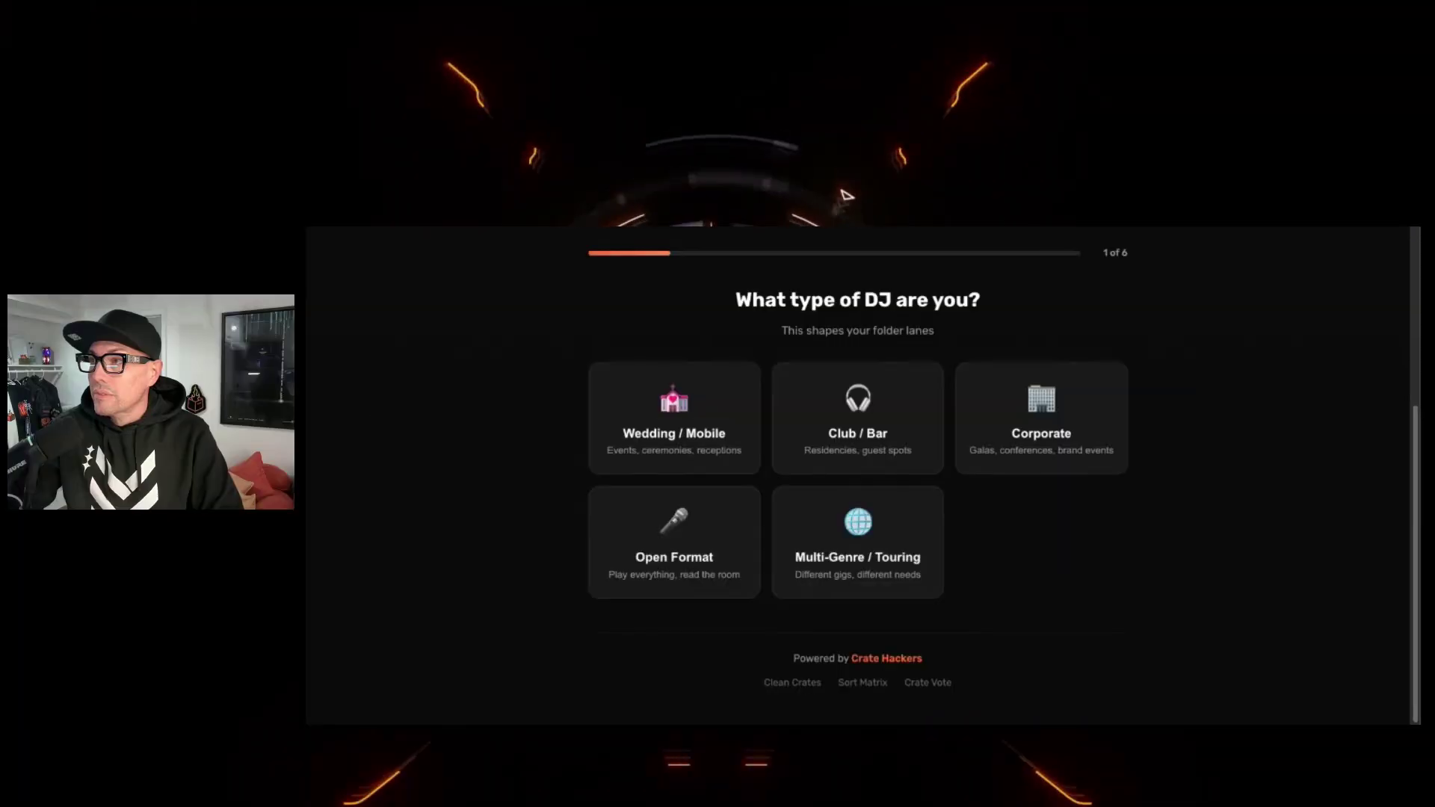
left_click(833, 422)
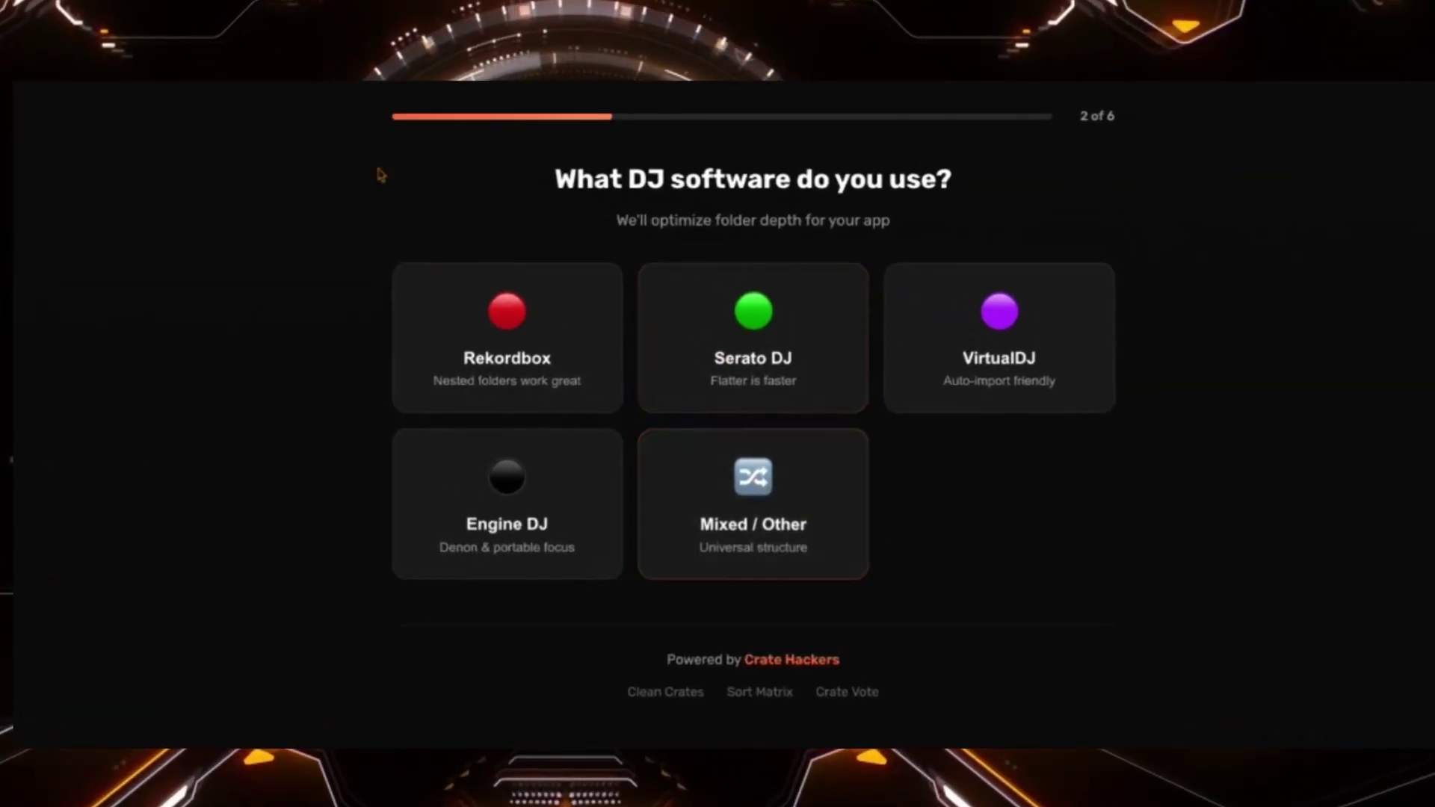
left_click(486, 327)
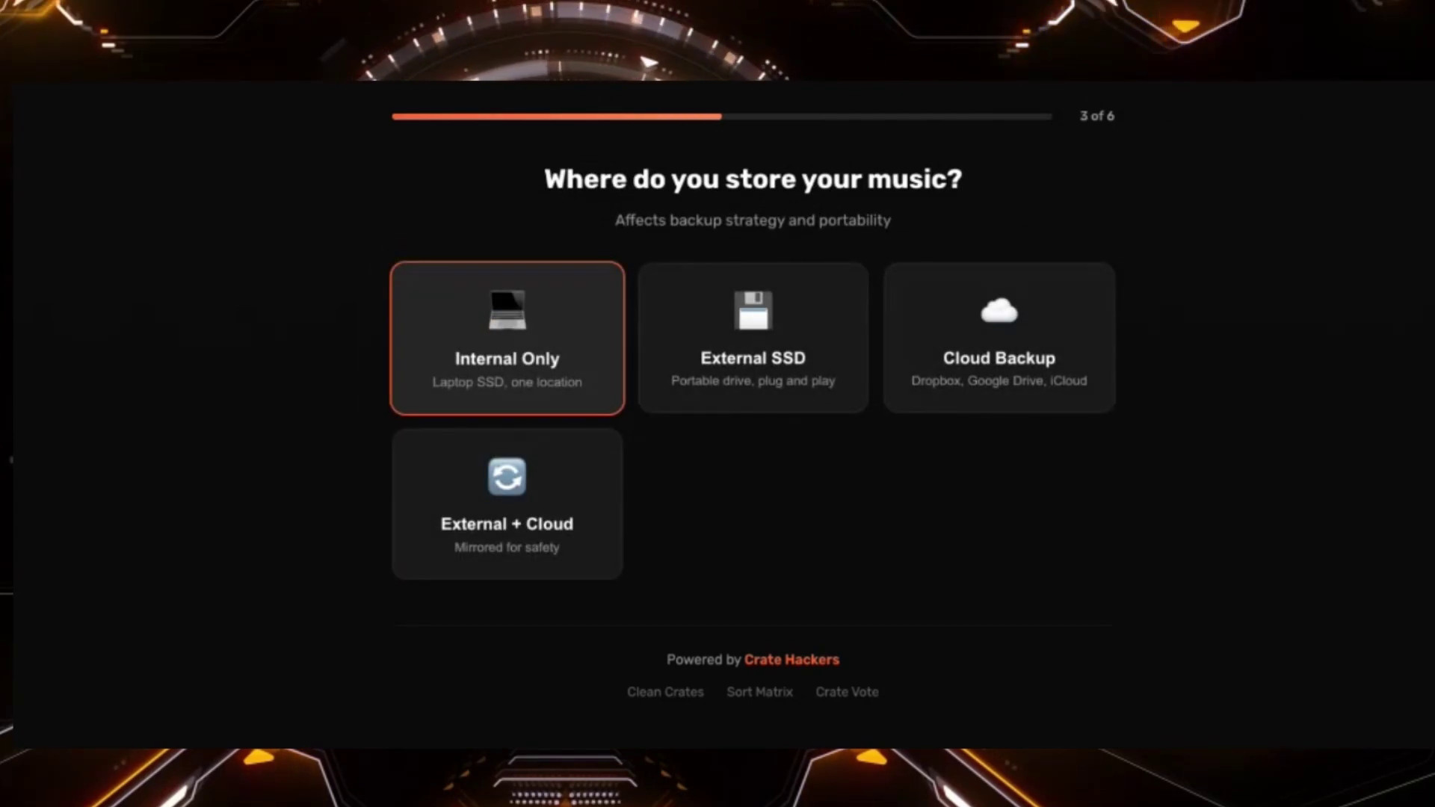
left_click(1019, 368)
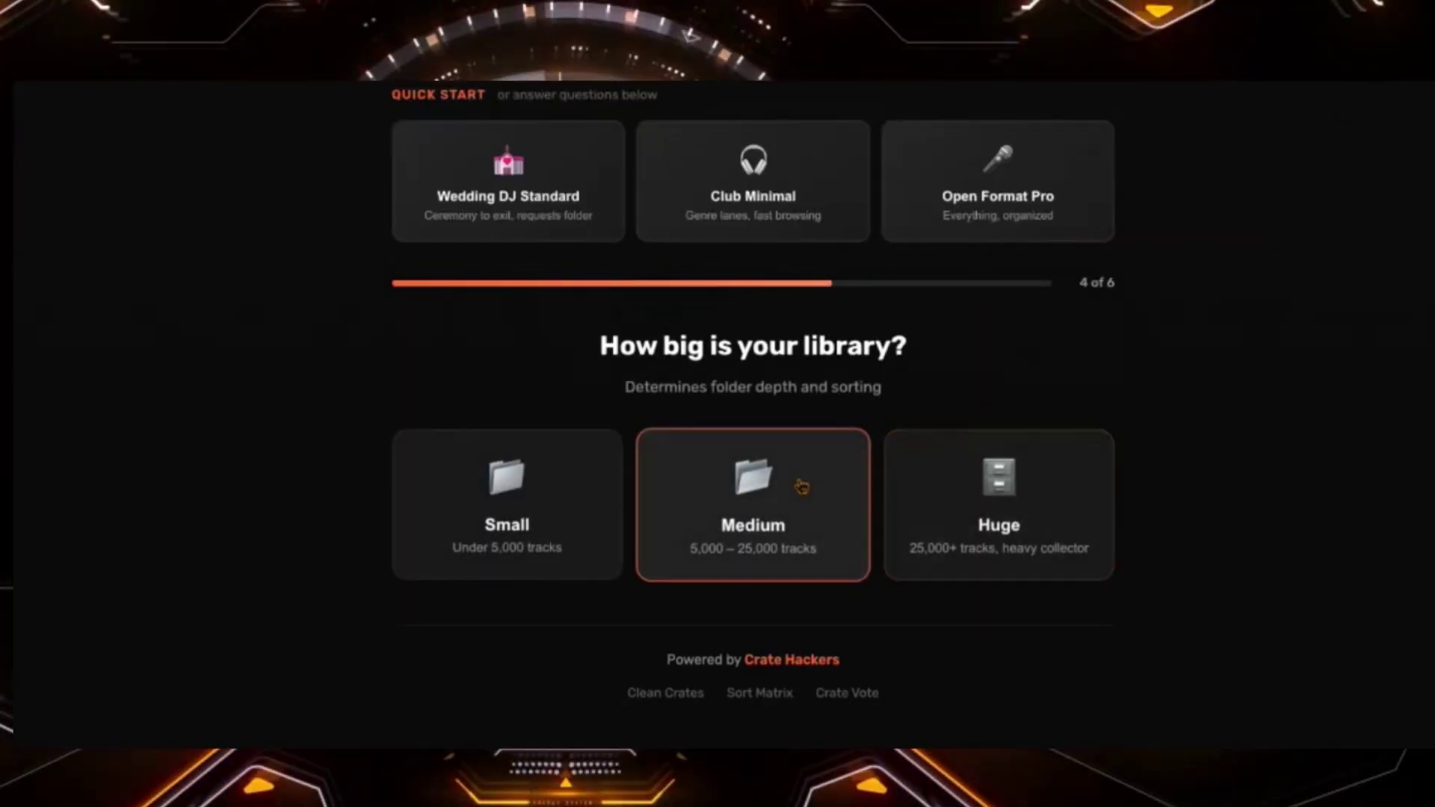
left_click(443, 559)
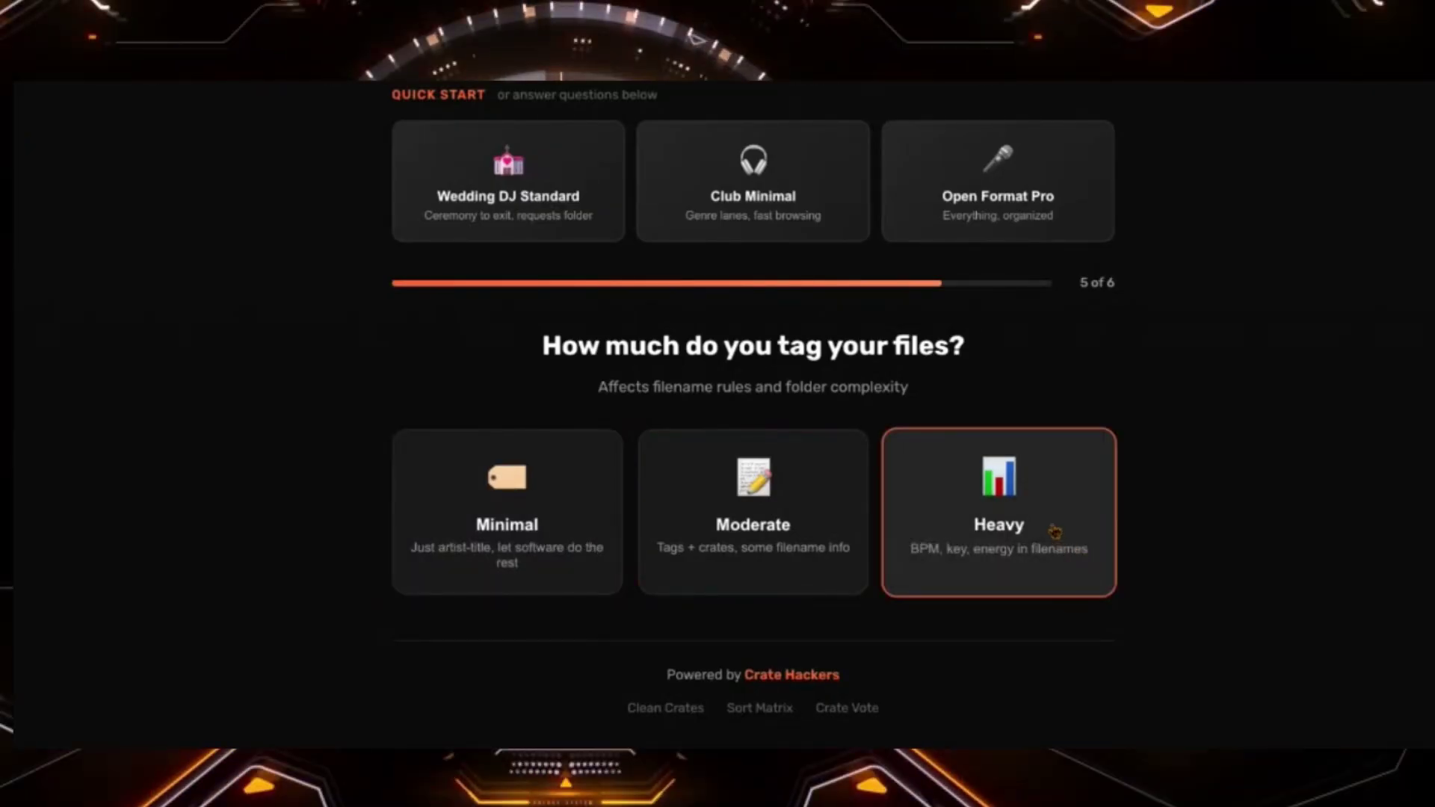
left_click(999, 516)
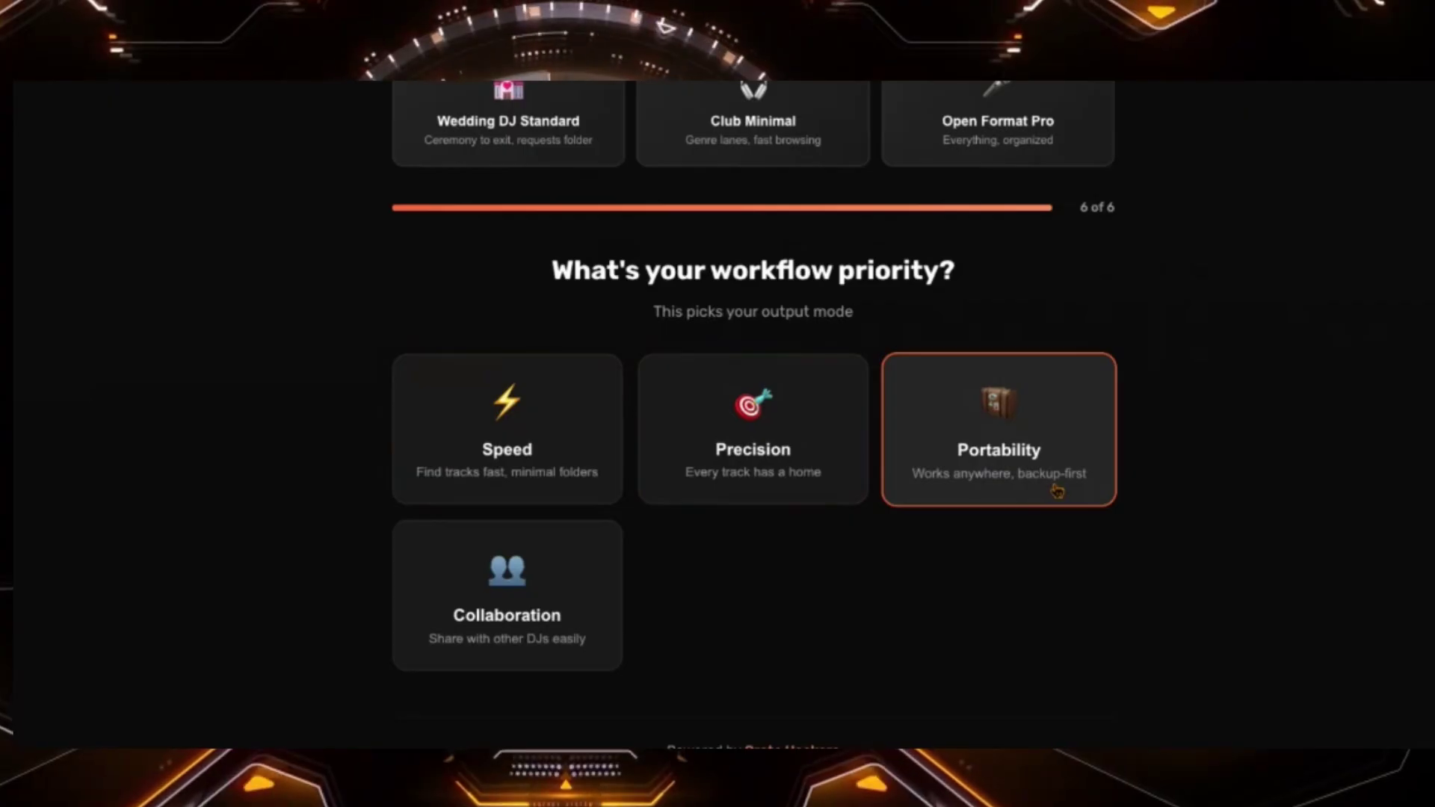
scroll(957, 594, "down", 2)
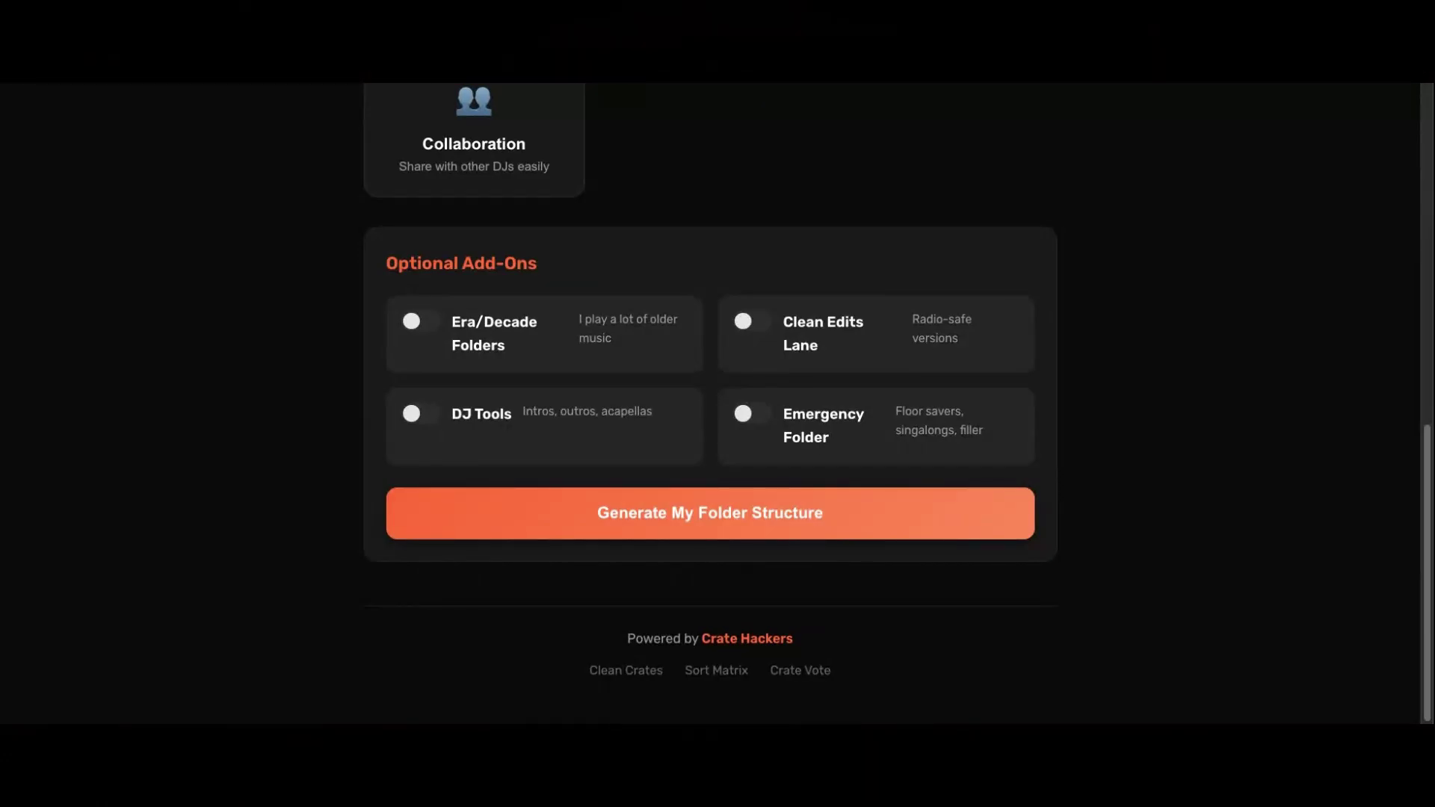
Step: Turn on Era/Decade Folders and DJ Tools, then generate the structure with Decades and Tools subfolders
left_click(420, 321)
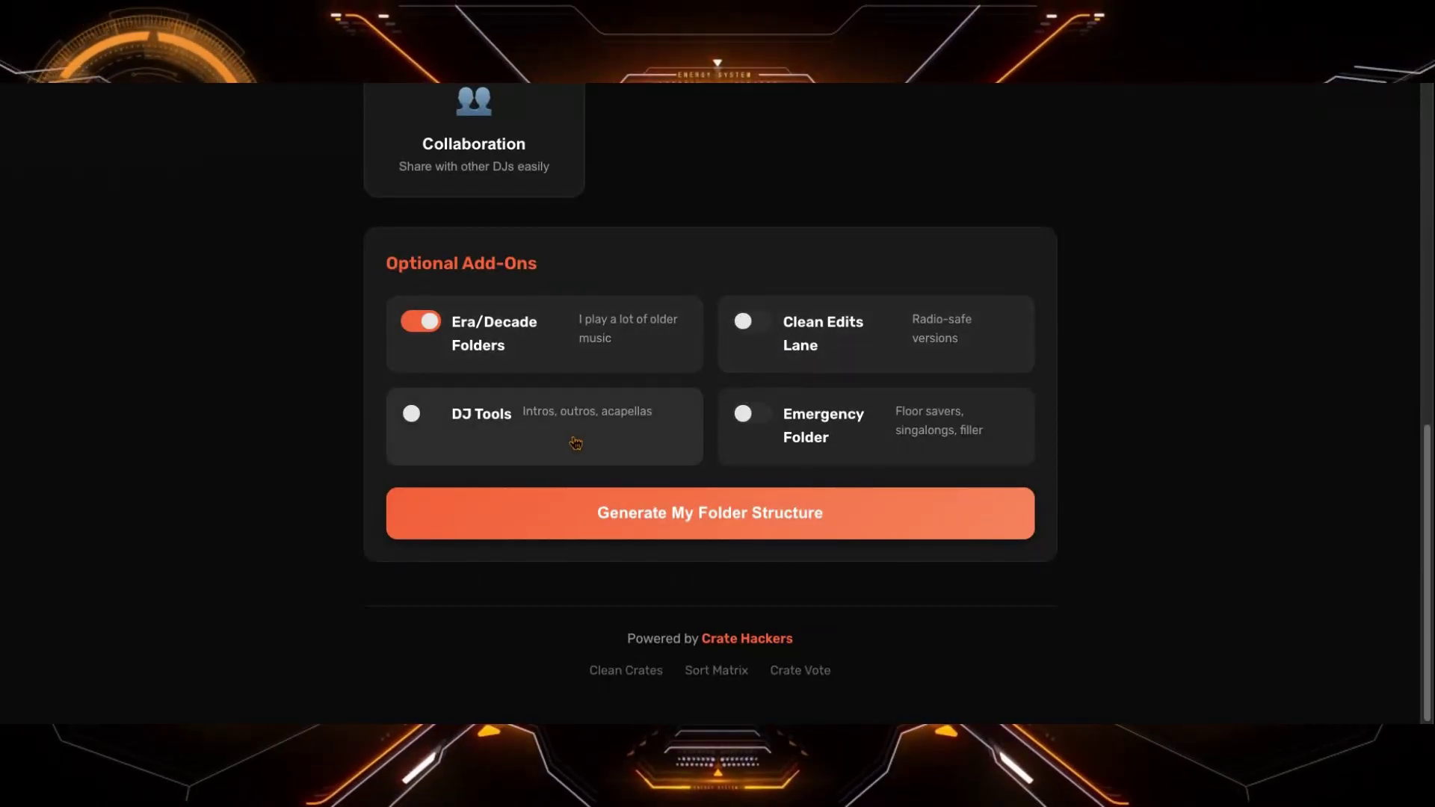
left_click(419, 415)
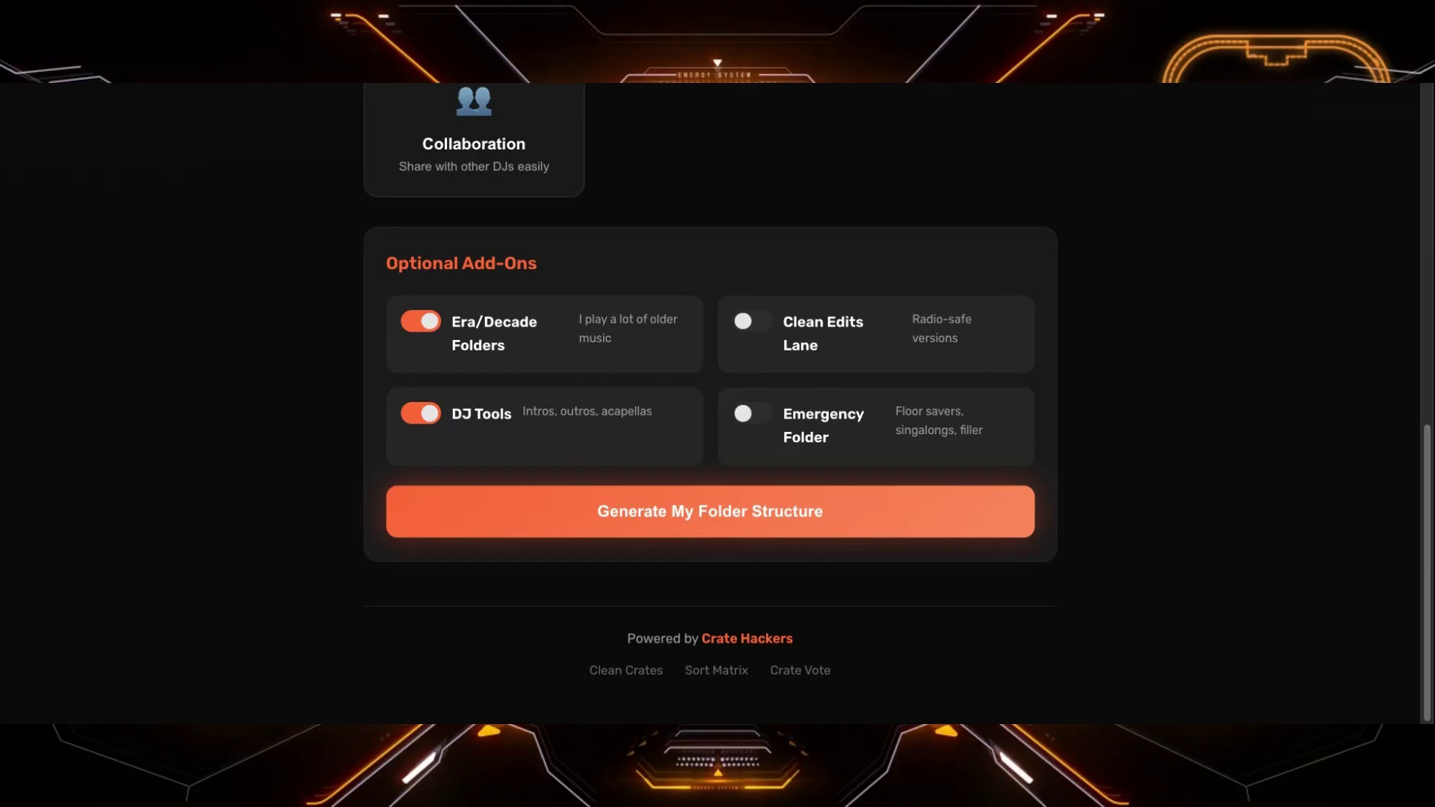
left_click(710, 512)
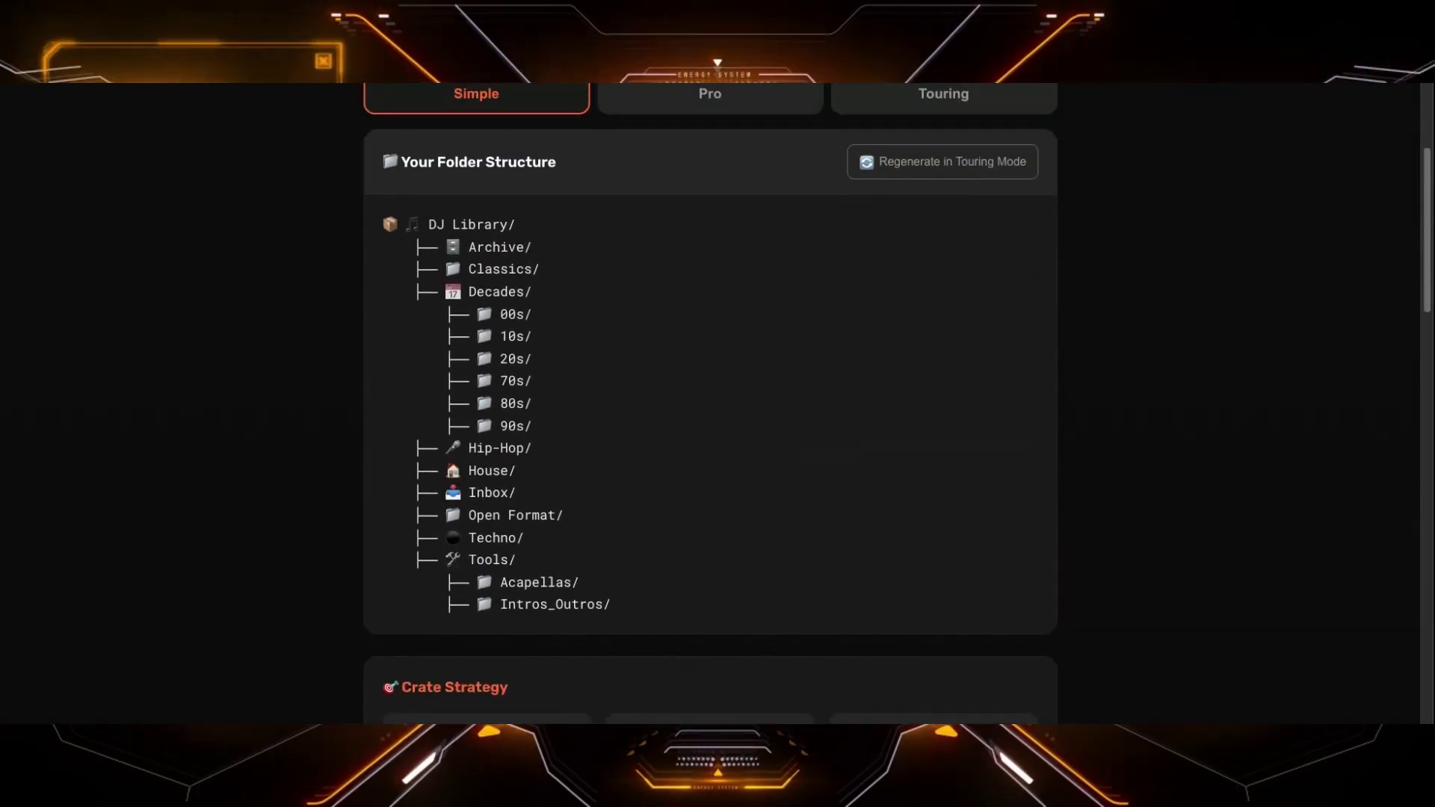
Step: Show the generated folder tree in Pro mode
scroll(788, 403, "up", 1)
left_click(722, 160)
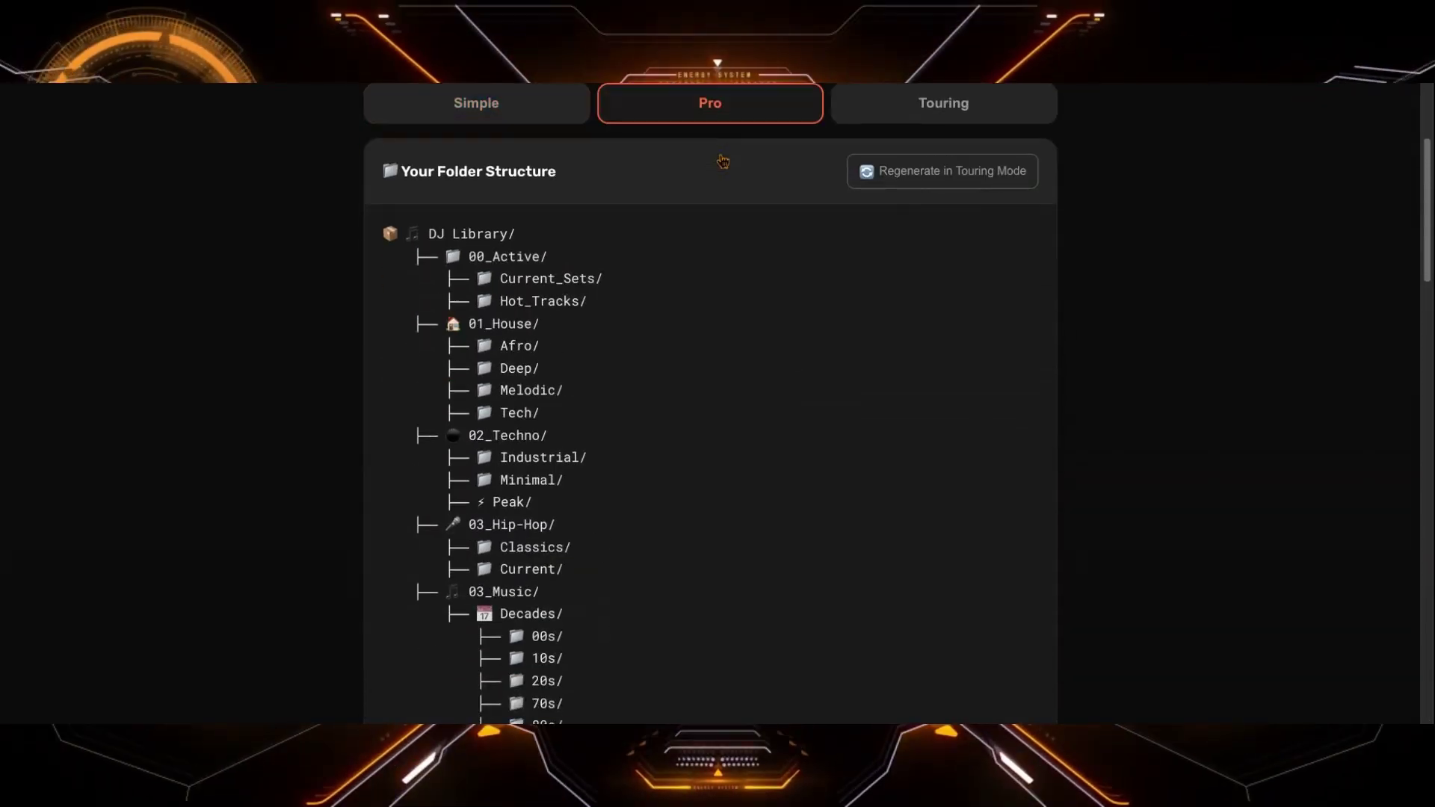
scroll(644, 557, "down", 6)
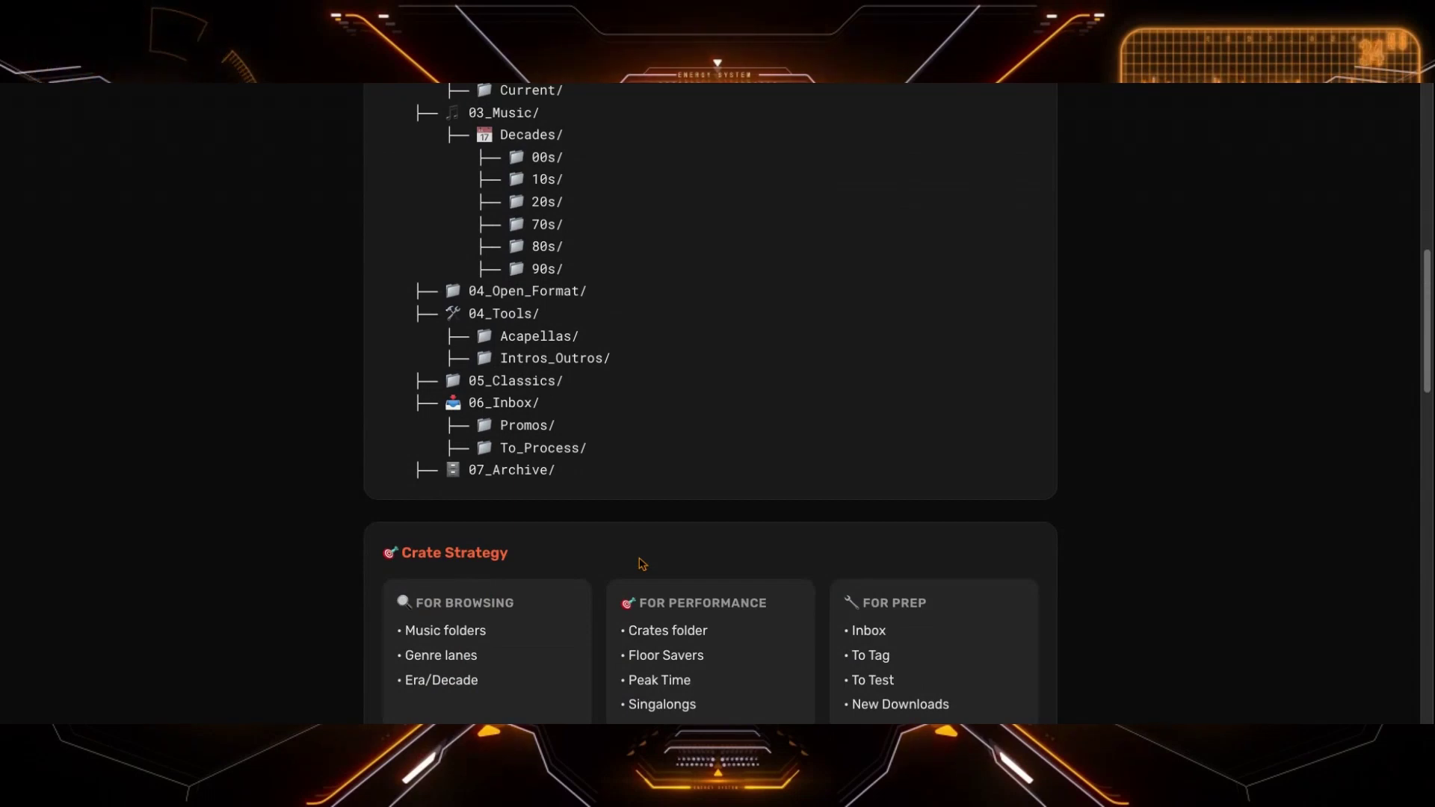
scroll(643, 563, "up", 1)
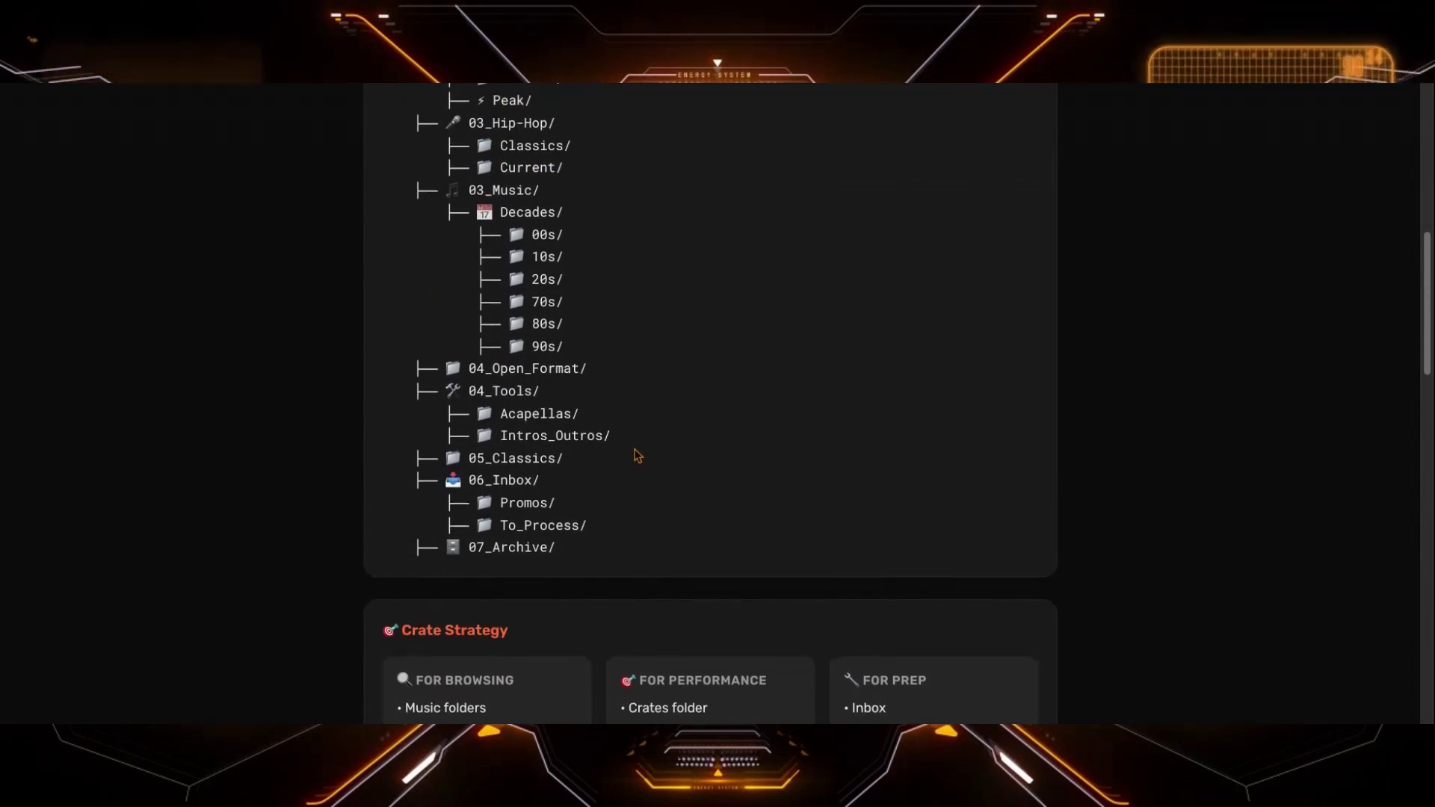
scroll(637, 453, "up", 2)
scroll(637, 453, "up", 6)
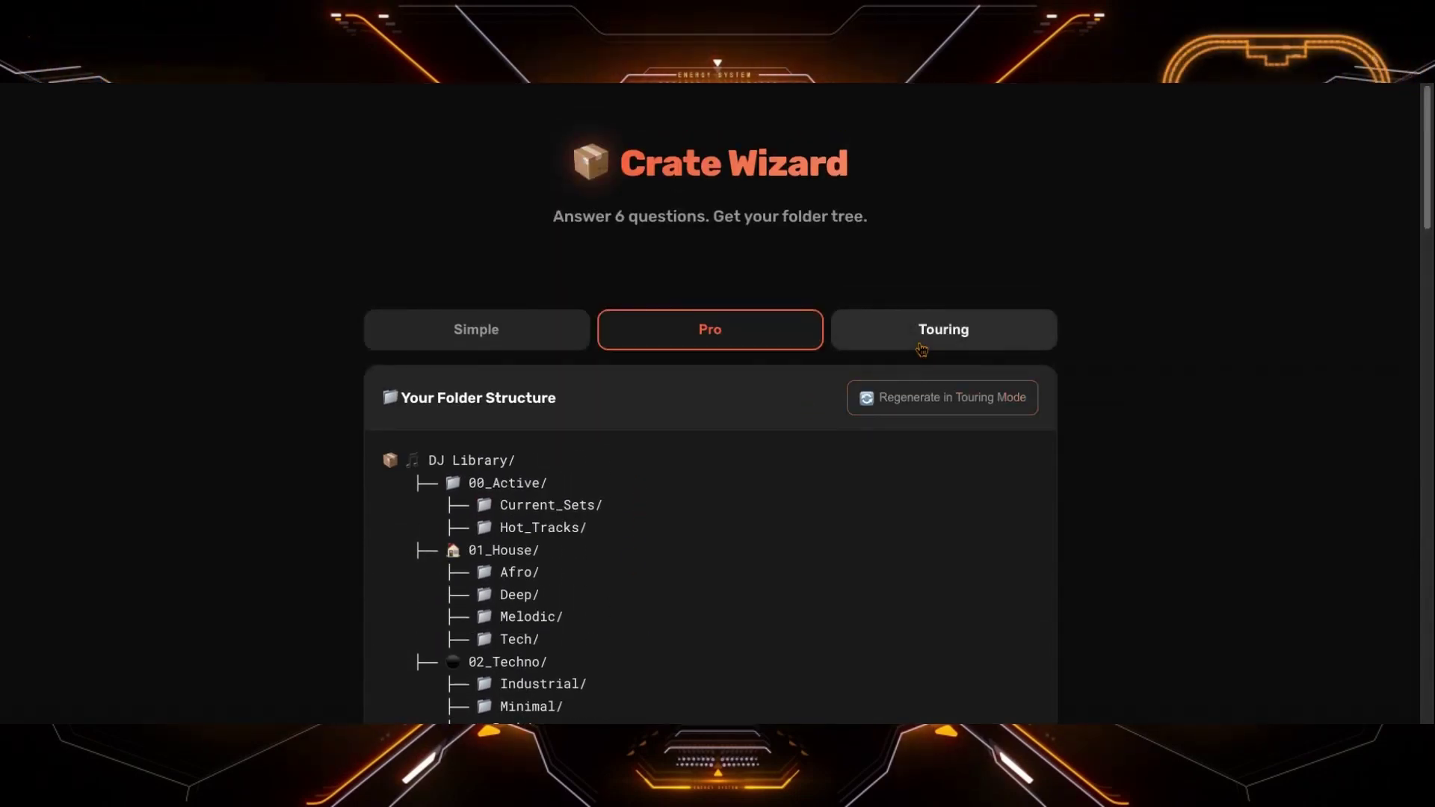
Step: Regenerate the tree in Touring mode and scroll to the Naming Standard, Backup Plan and Exports sections
left_click(921, 350)
scroll(922, 346, "down", 8)
scroll(922, 346, "up", 4)
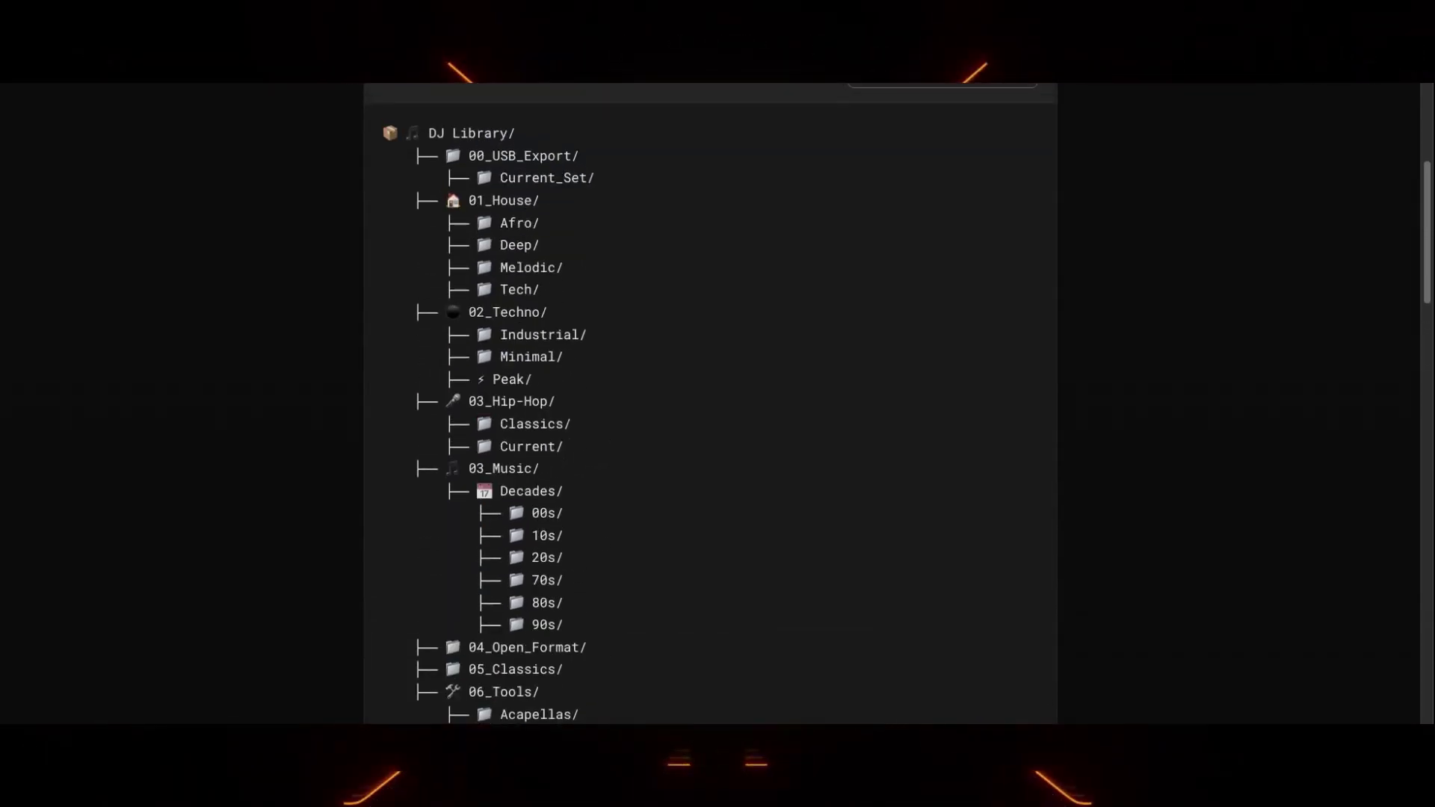
scroll(710, 404, "up", 3)
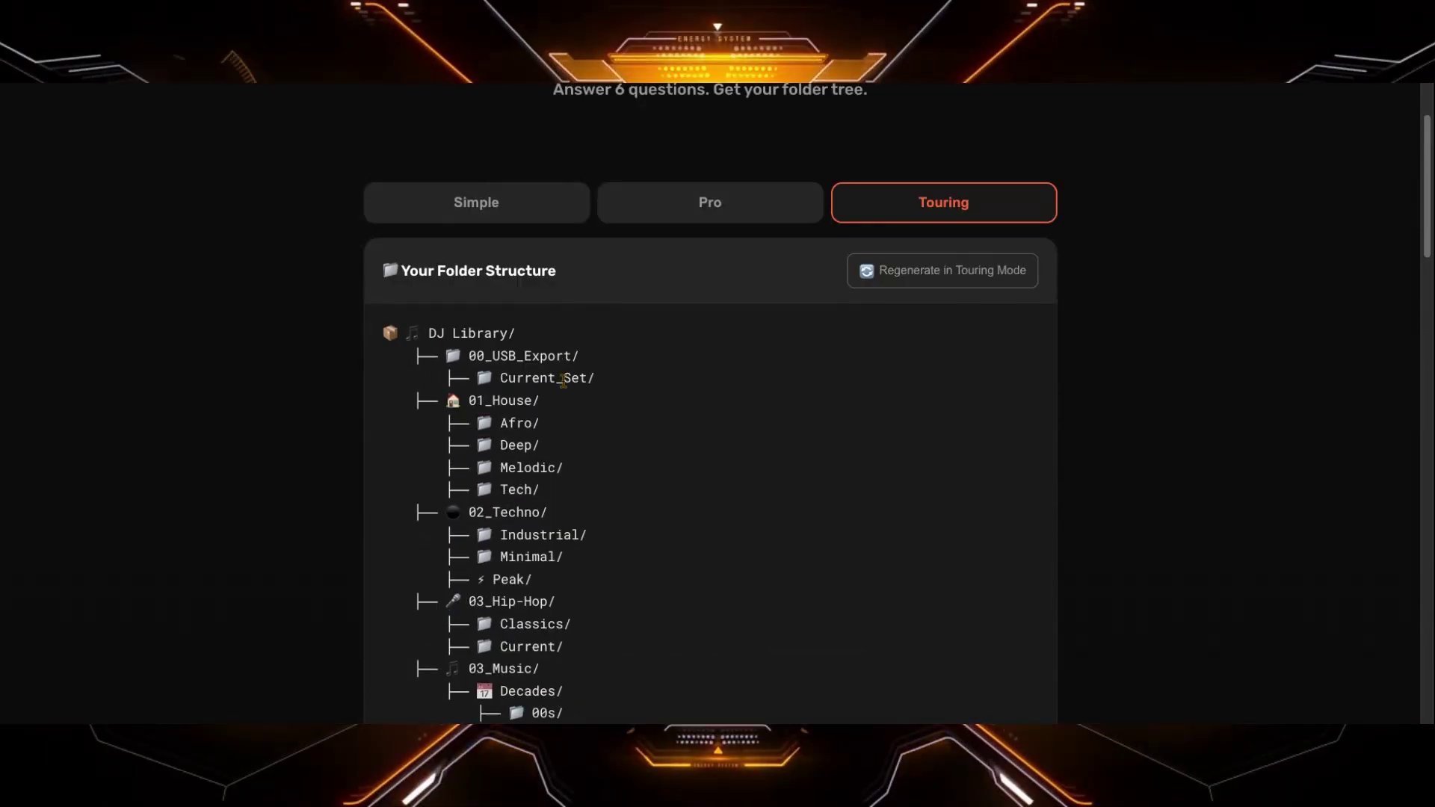
scroll(808, 356, "down", 15)
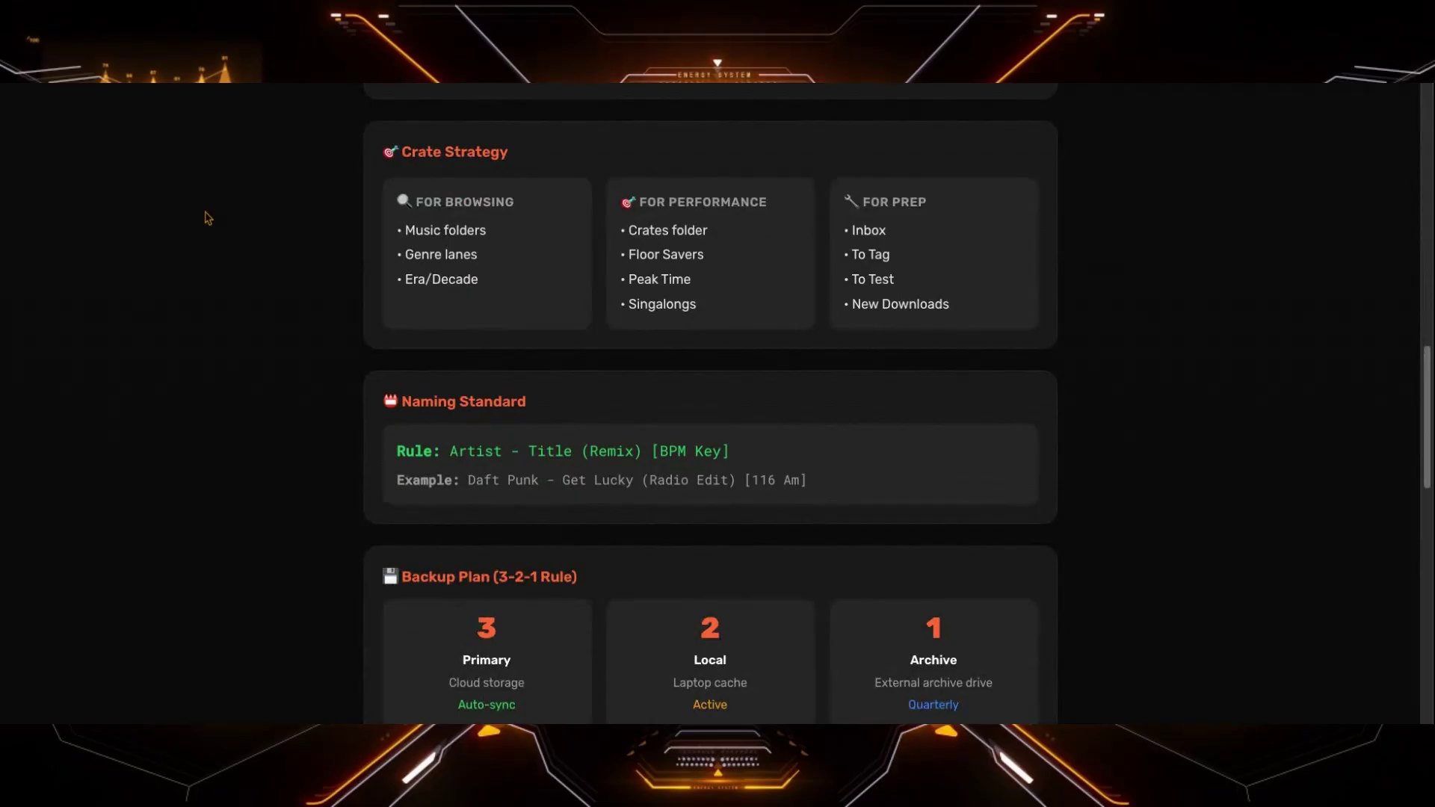
scroll(710, 404, "down", 1)
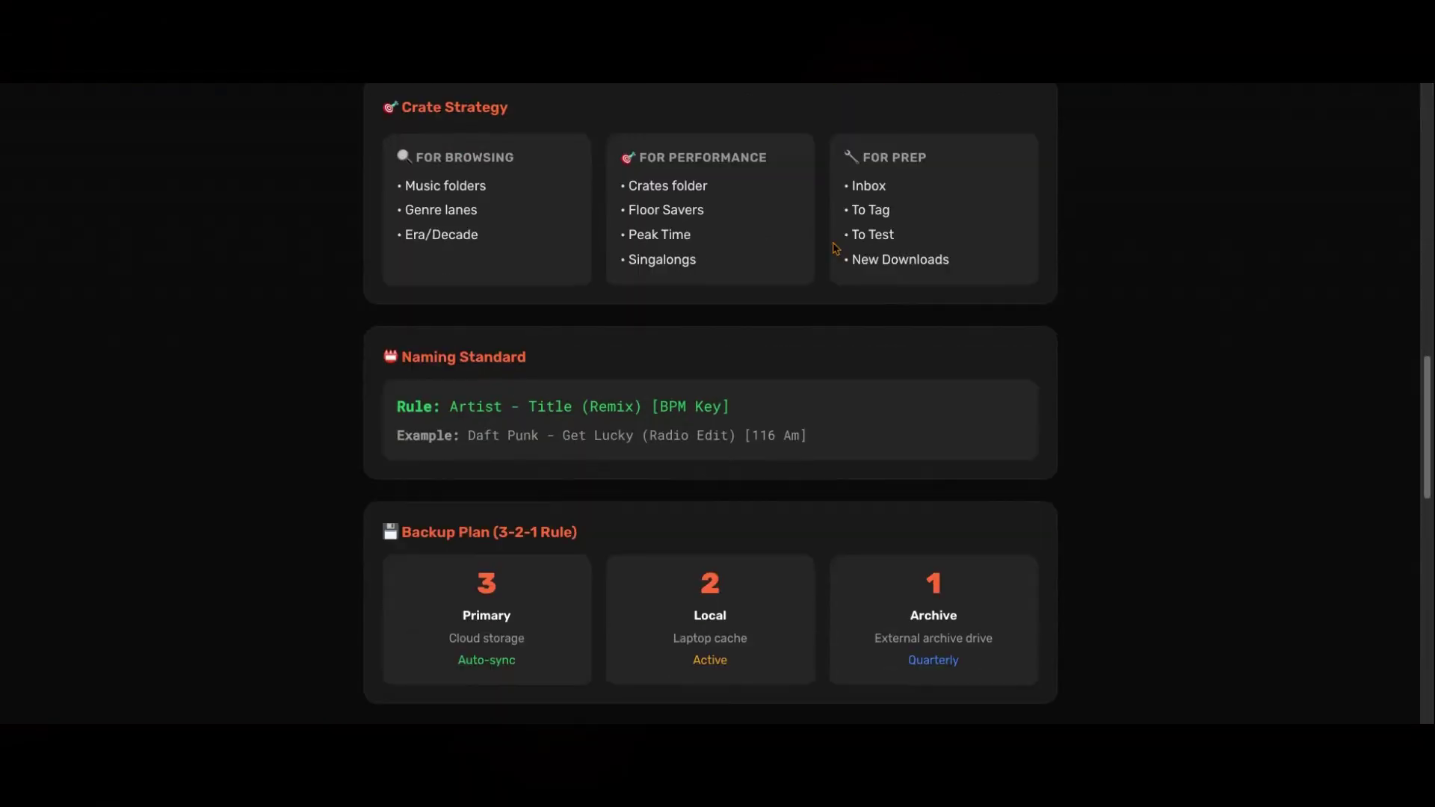
scroll(710, 404, "down", 1)
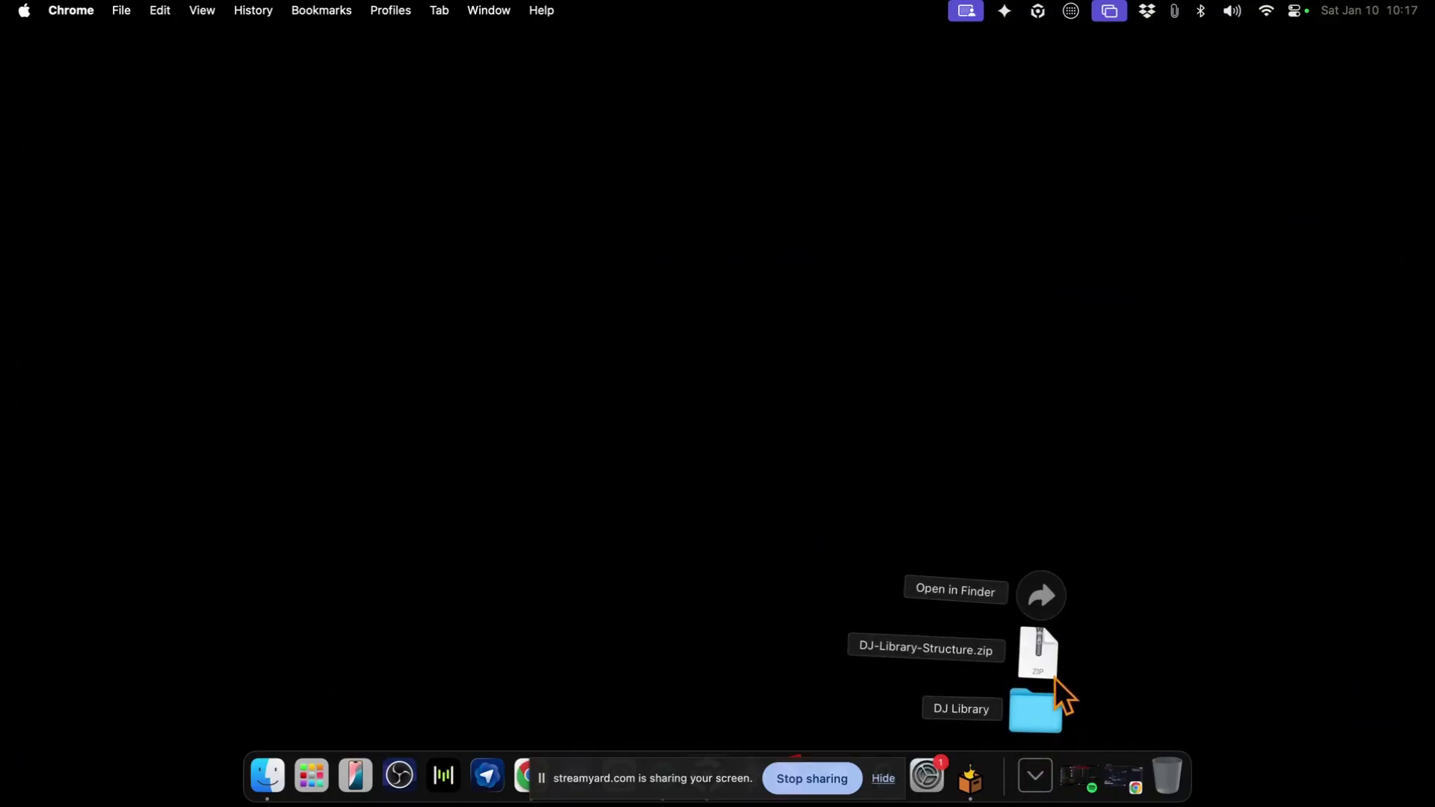
Step: Delete the ZIP and the DJ Library 2 folder from Downloads in Finder
left_click(1046, 669)
left_click(657, 223, "shift")
key("super+BackSpace")
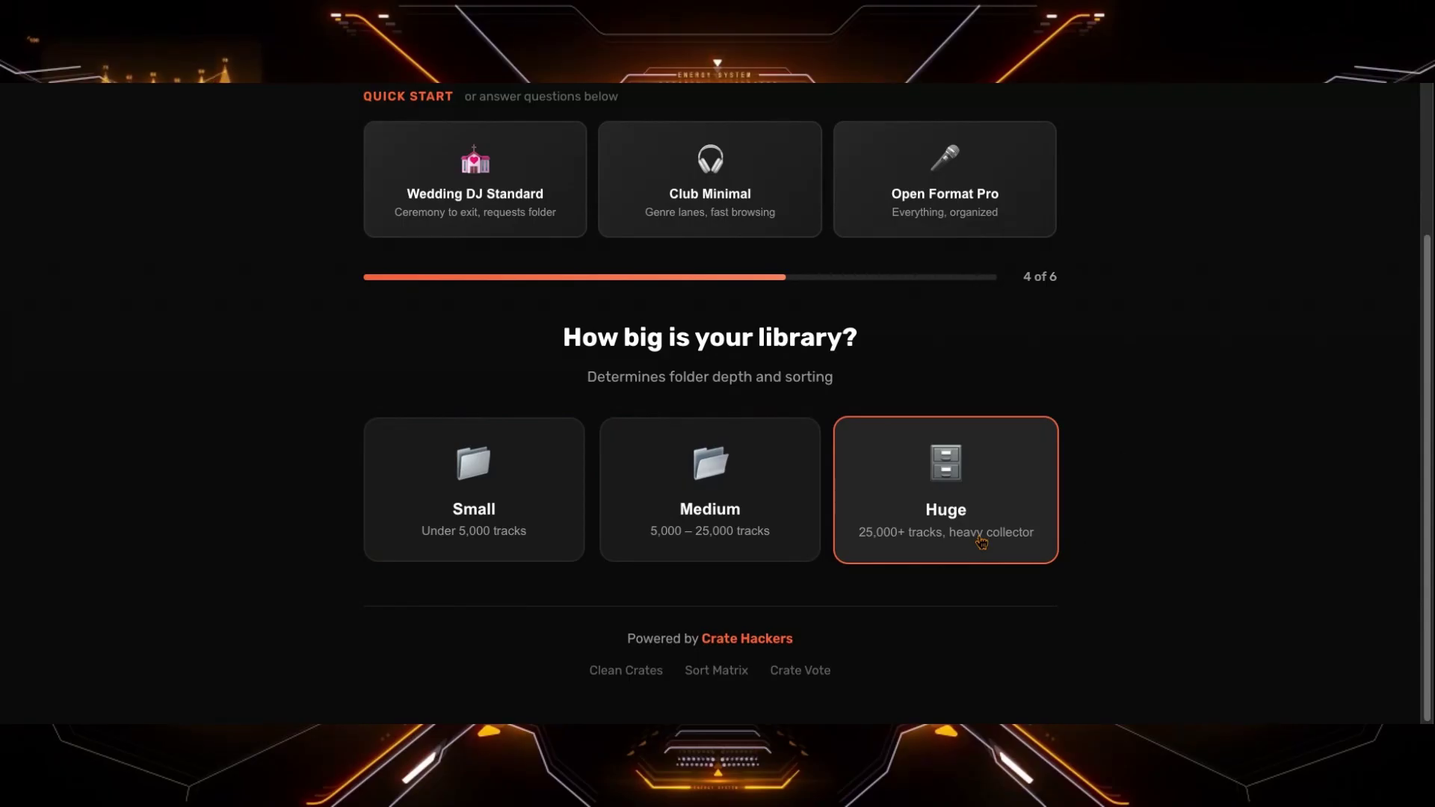
Step: Answer Huge for library size, Heavy for tagging and Precision for workflow priority
left_click(982, 543)
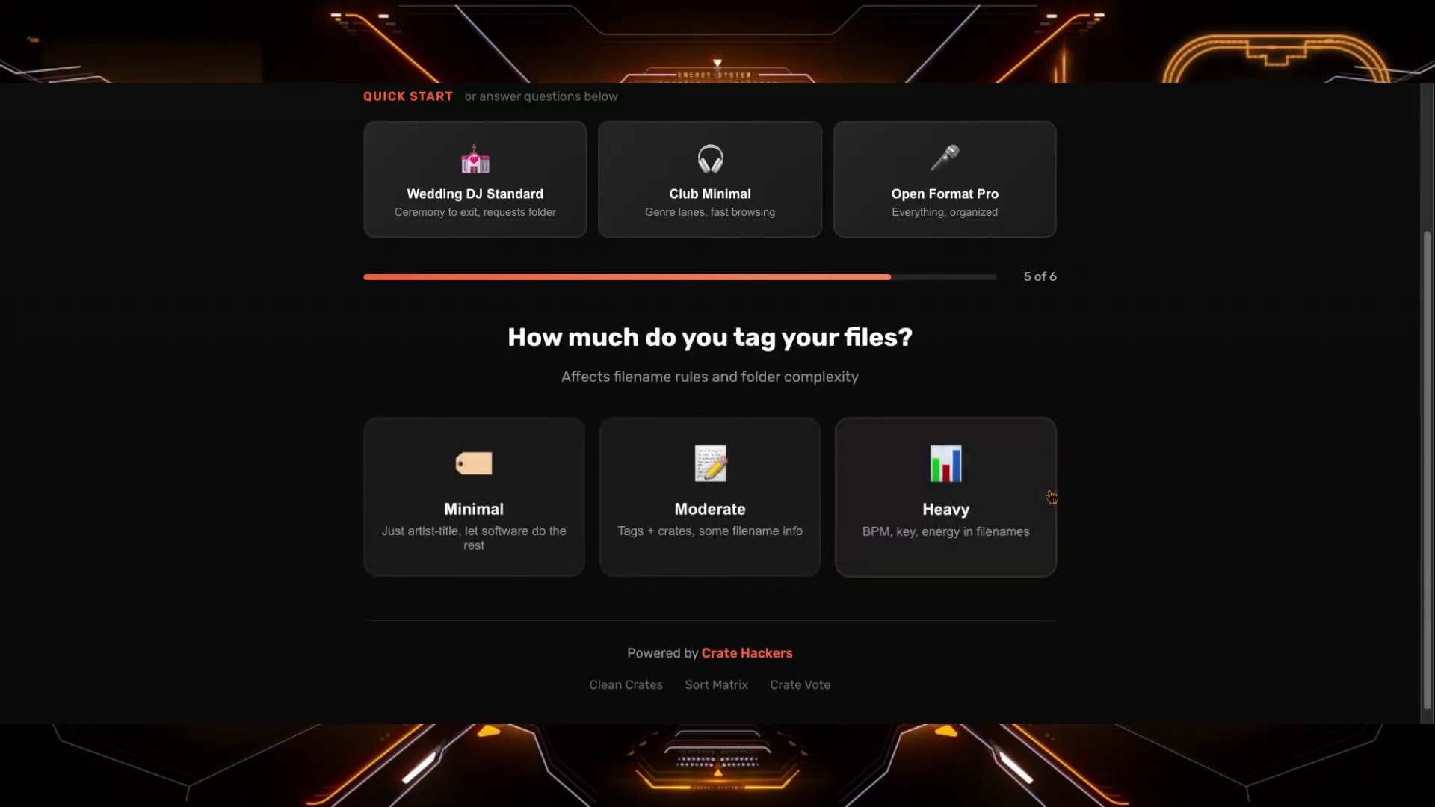
left_click(1018, 507)
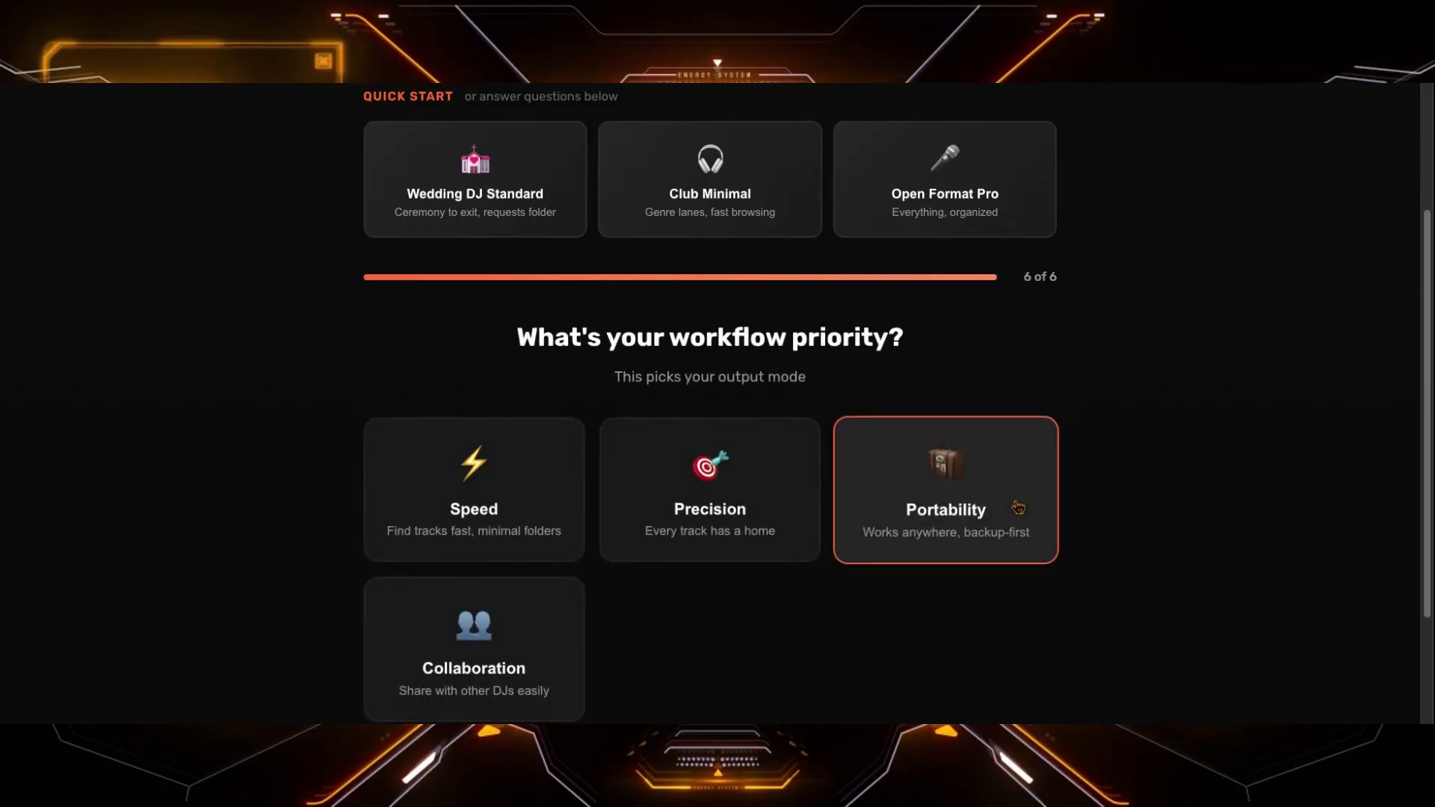
scroll(1019, 506, "down", 2)
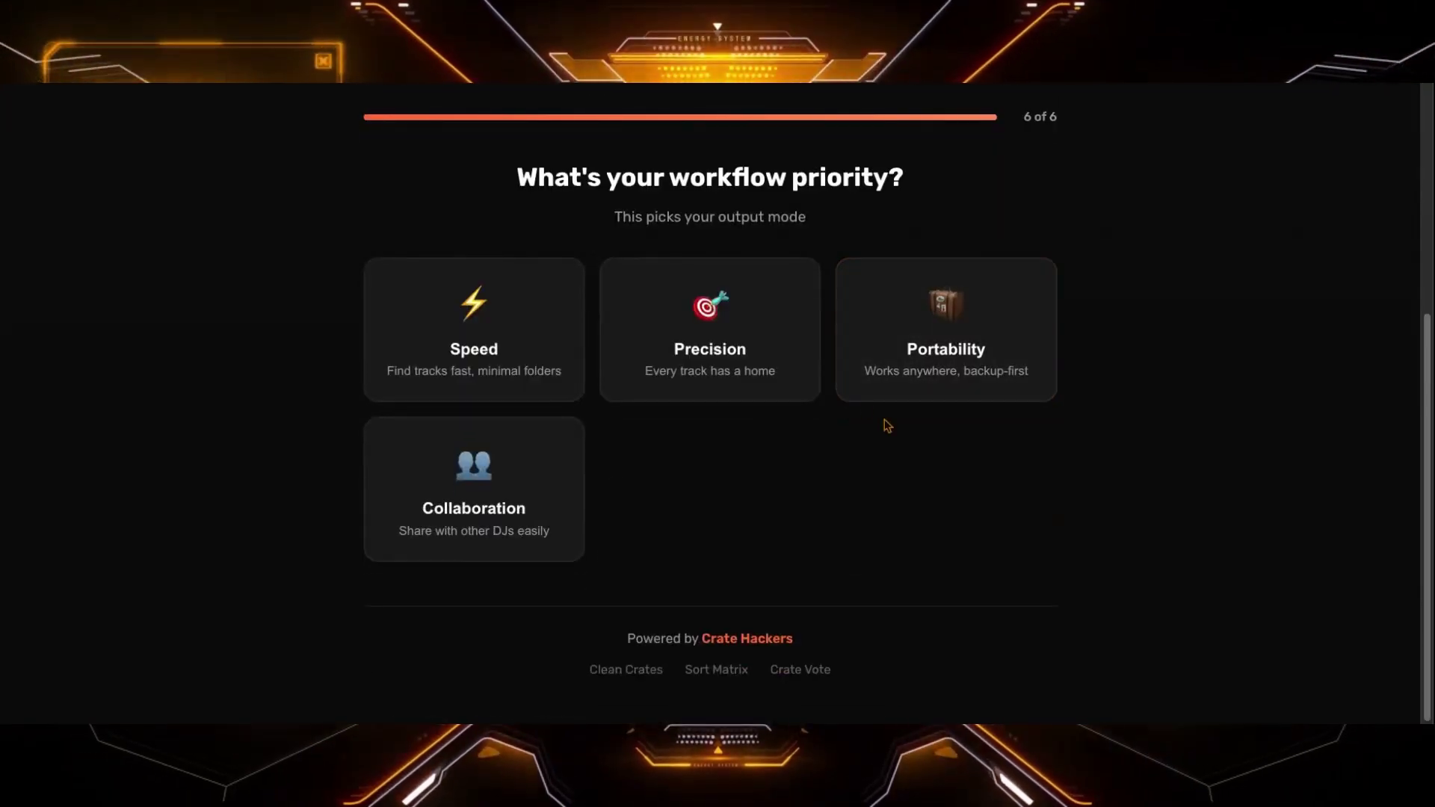
left_click(763, 357)
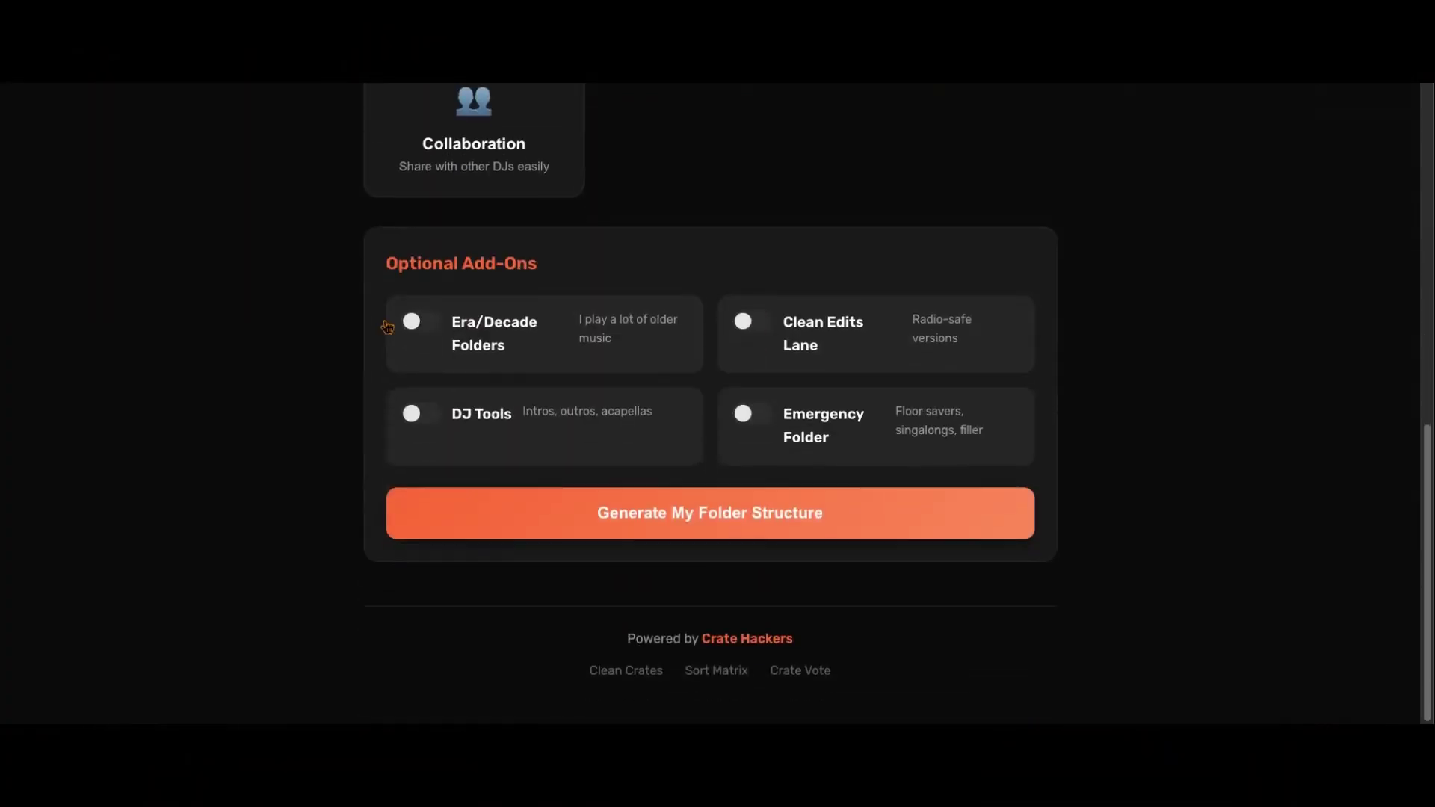
Step: Enable Era/Decade Folders, Clean Edits Lane, DJ Tools and Emergency Folder, then generate the tree
left_click(427, 325)
left_click(750, 323)
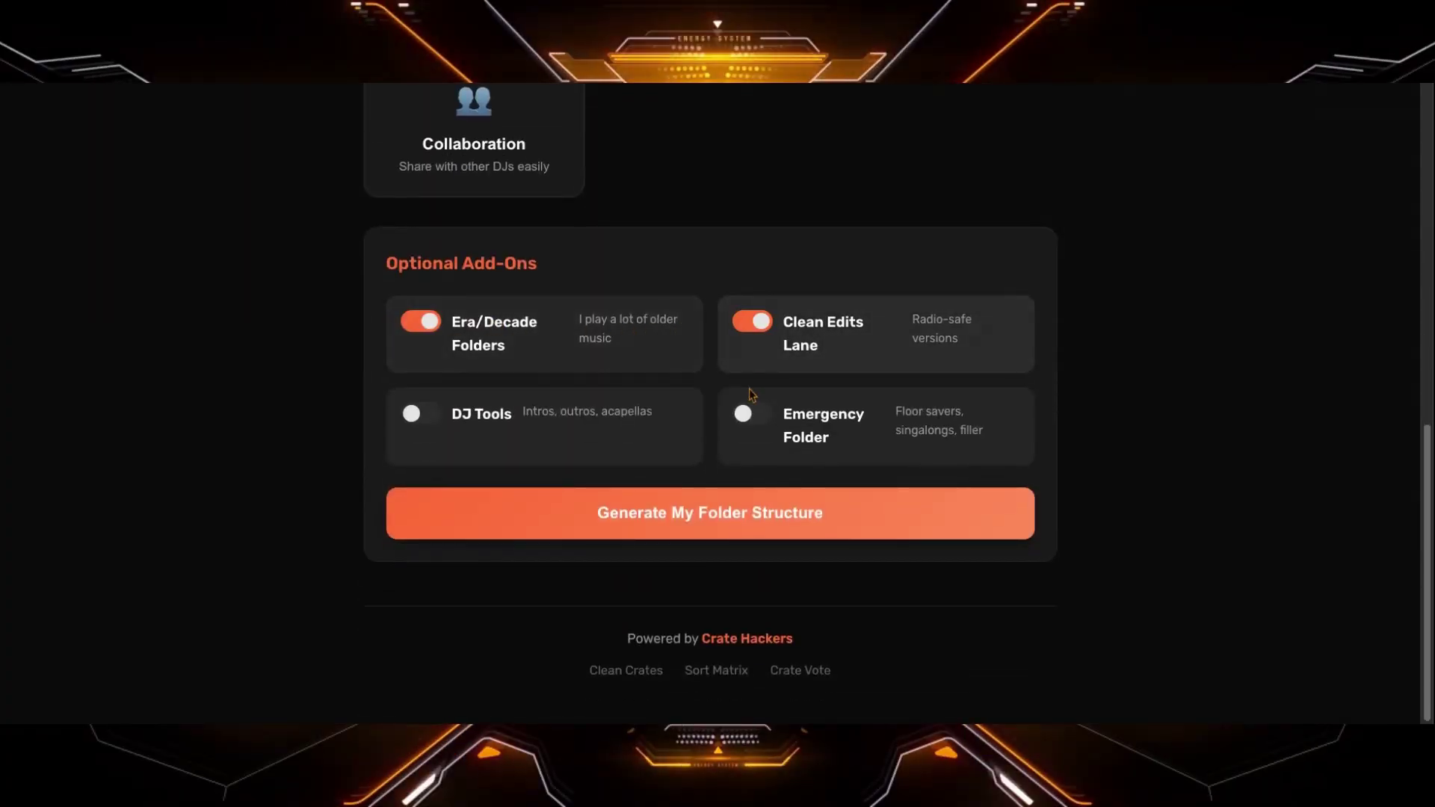
left_click(751, 423)
left_click(417, 412)
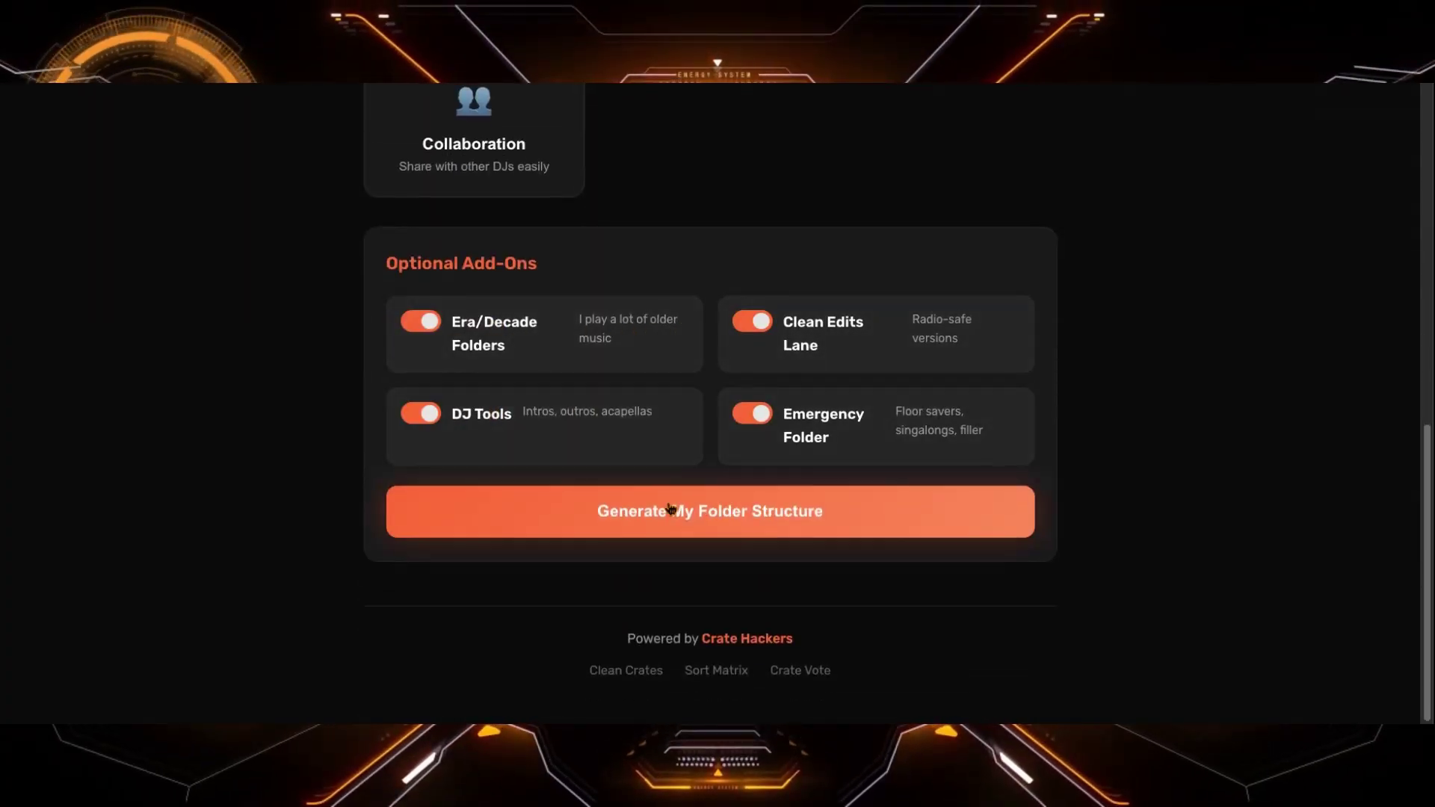
left_click(669, 506)
scroll(670, 508, "up", 5)
left_click(710, 93)
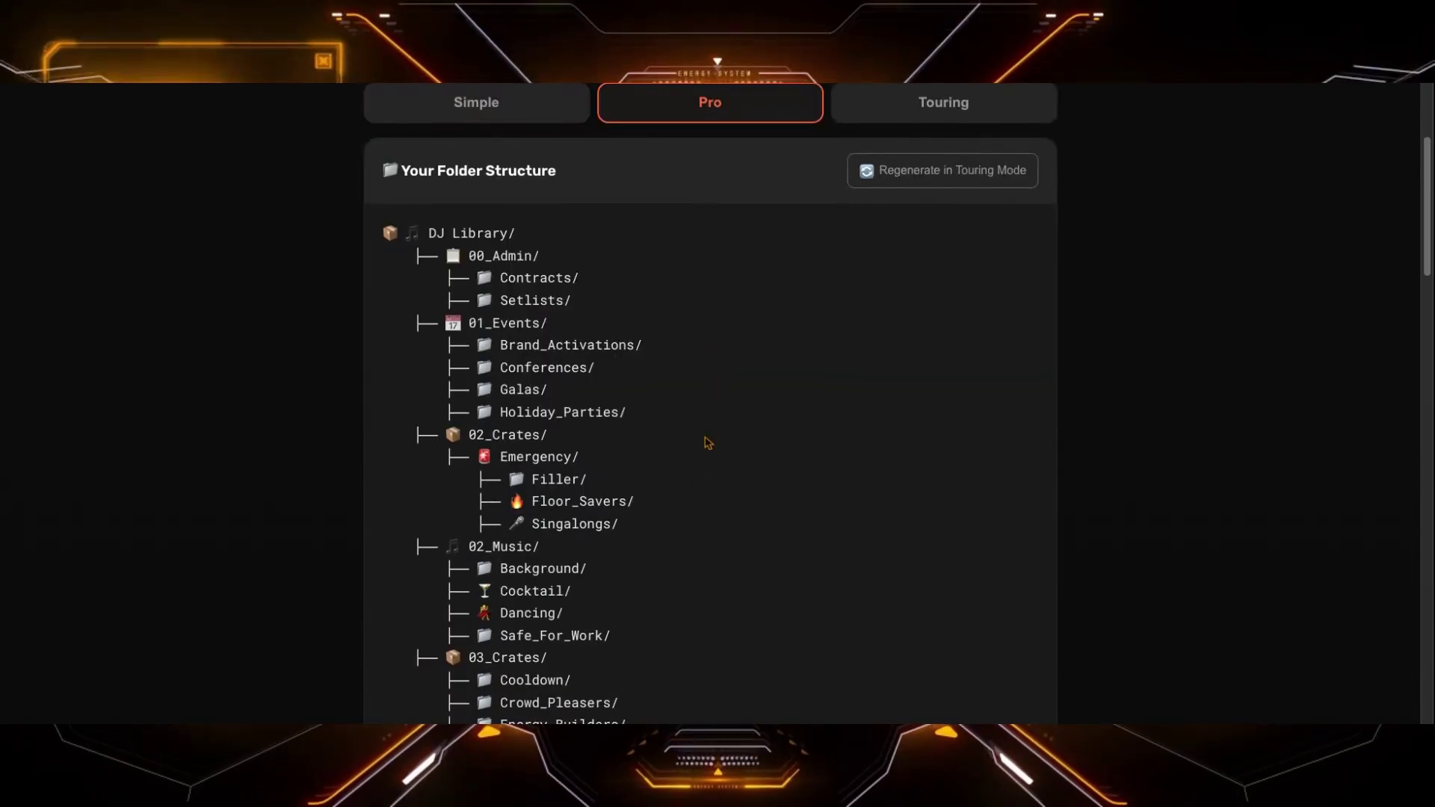
scroll(708, 443, "down", 4)
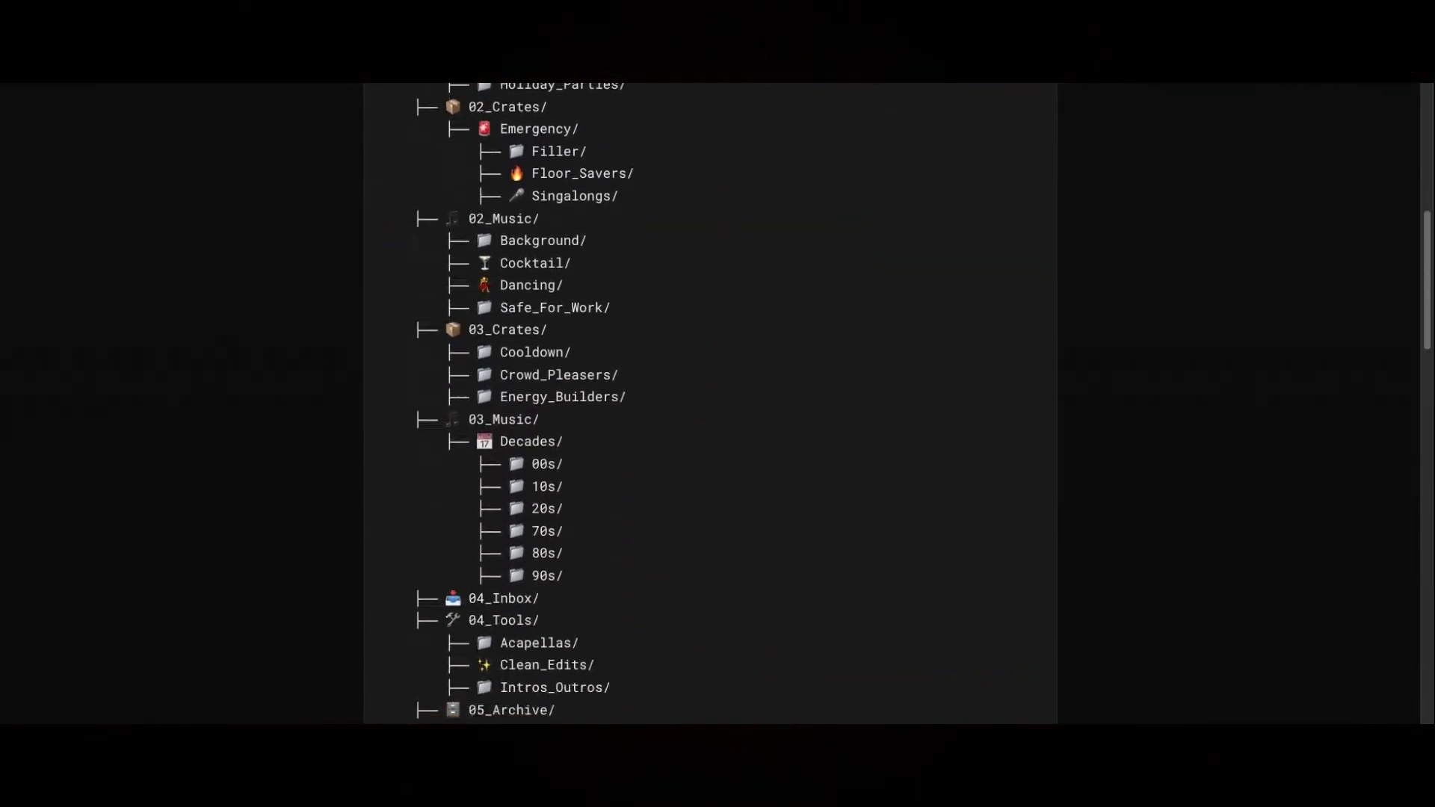
scroll(703, 441, "down", 3)
scroll(710, 404, "up", 2)
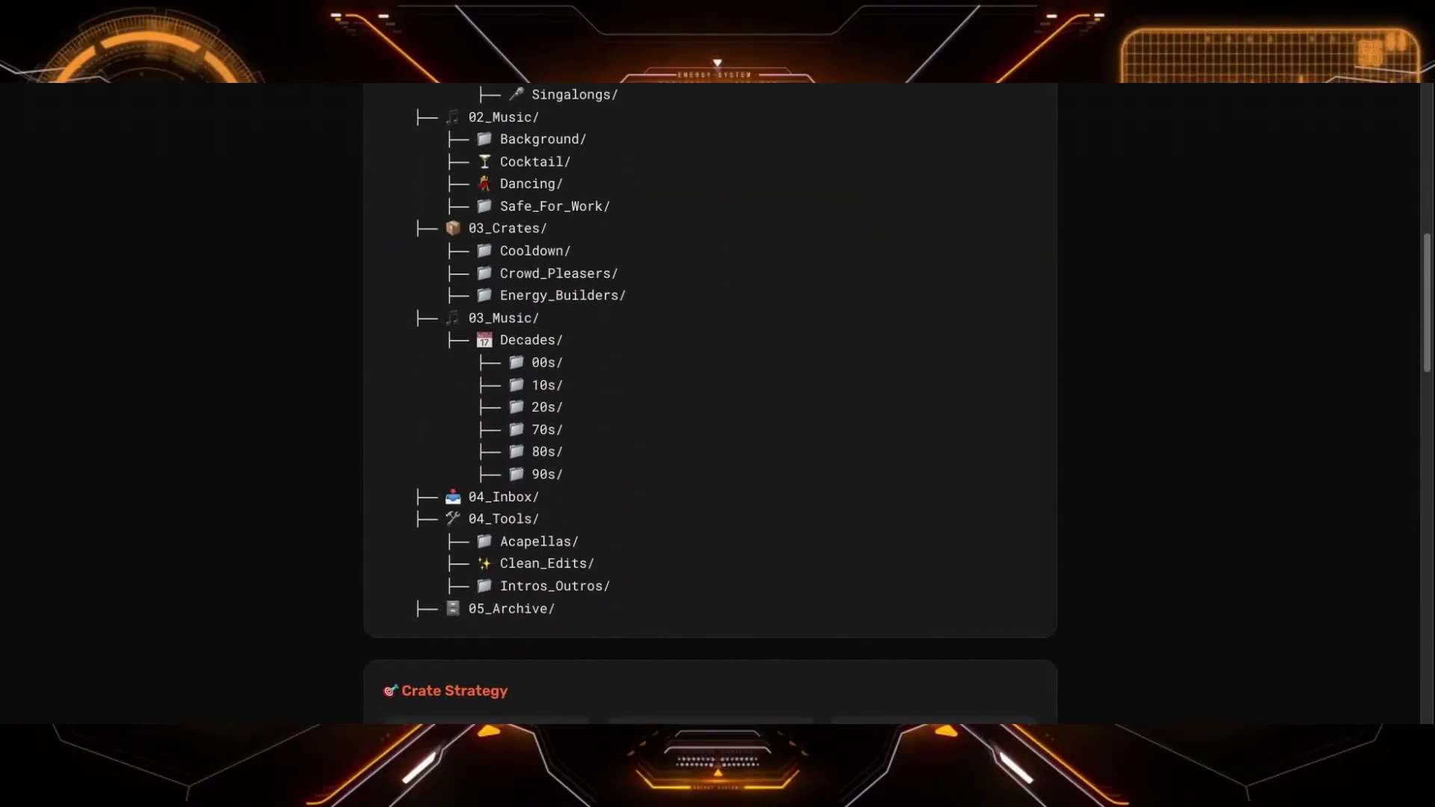
scroll(710, 403, "up", 2)
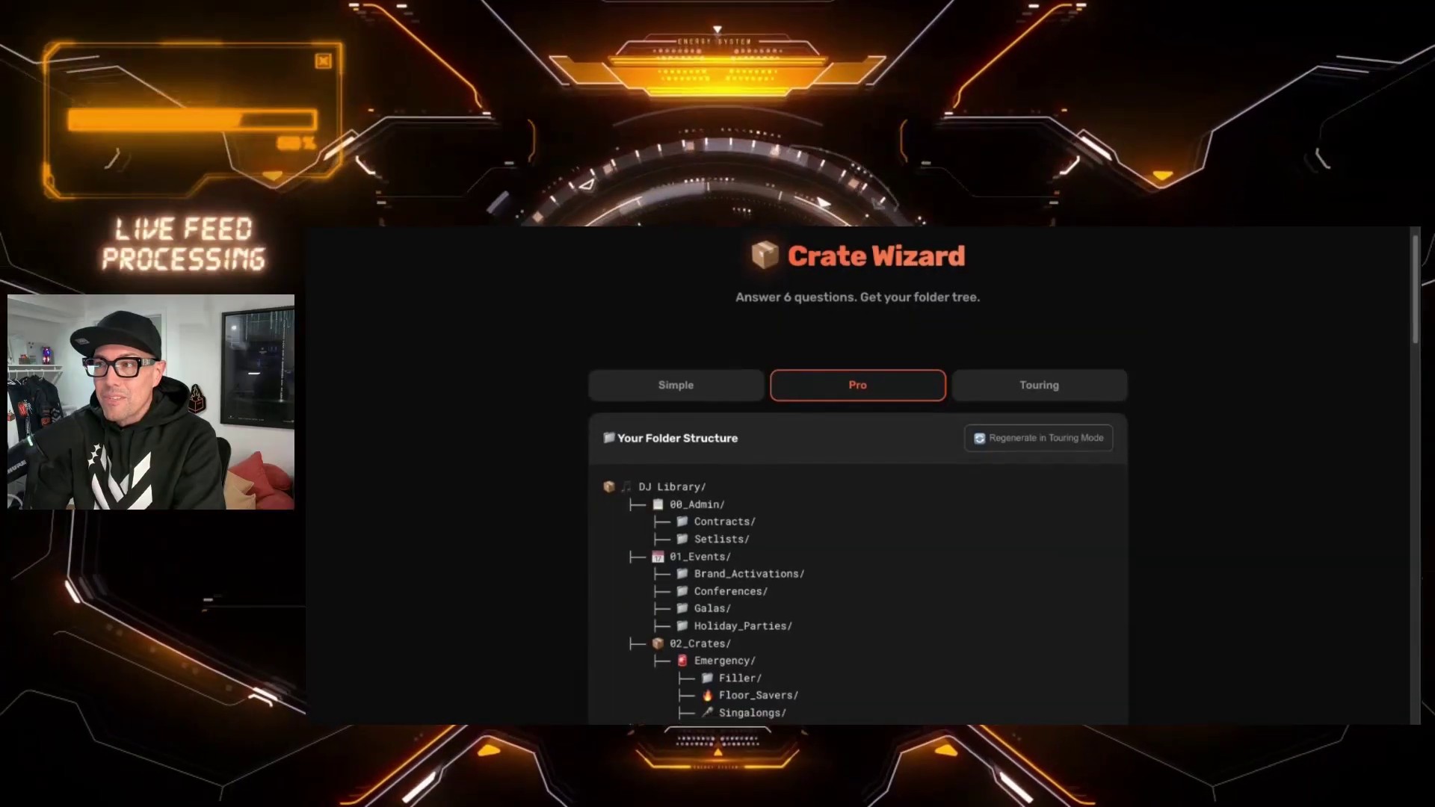
scroll(858, 479, "down", 2)
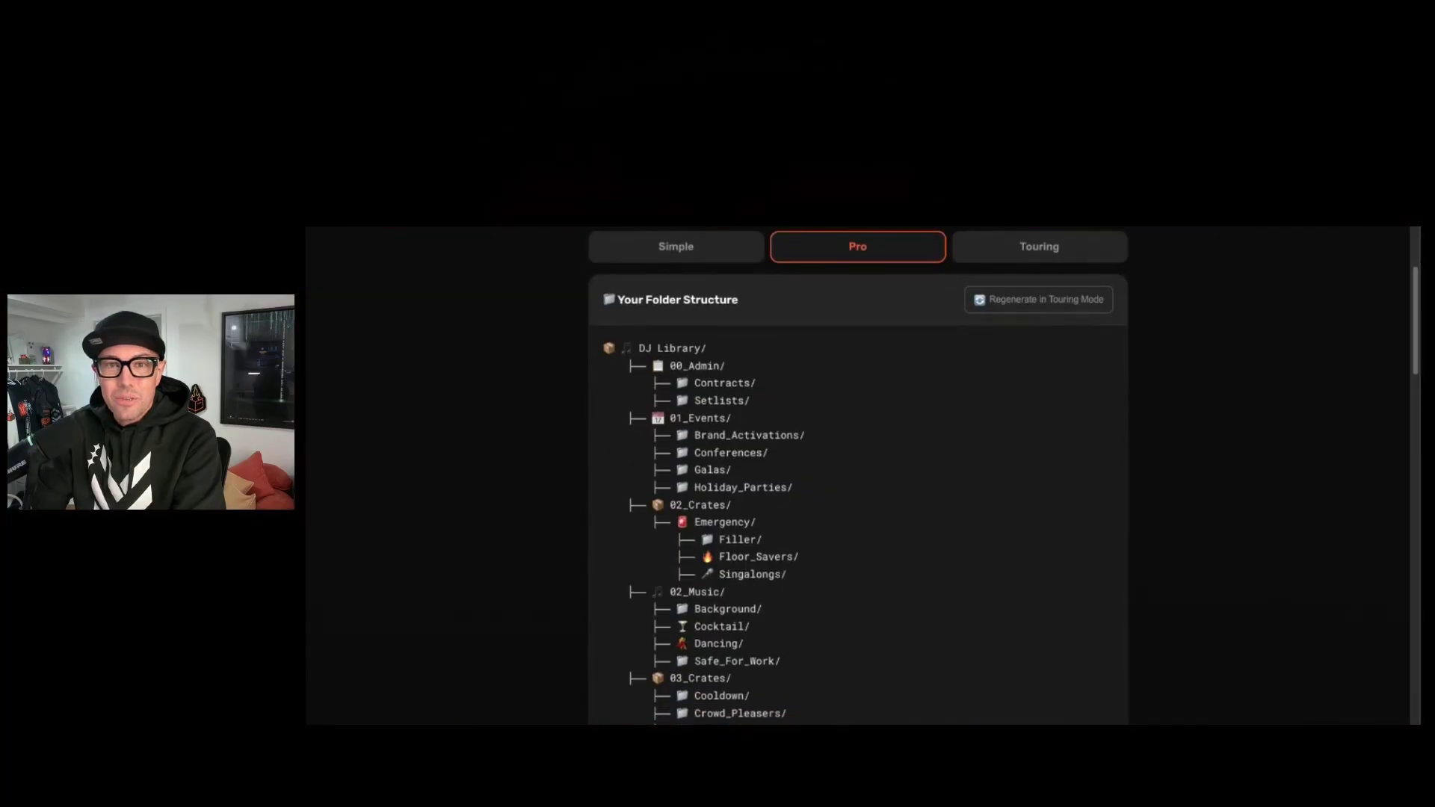
scroll(858, 479, "down", 1)
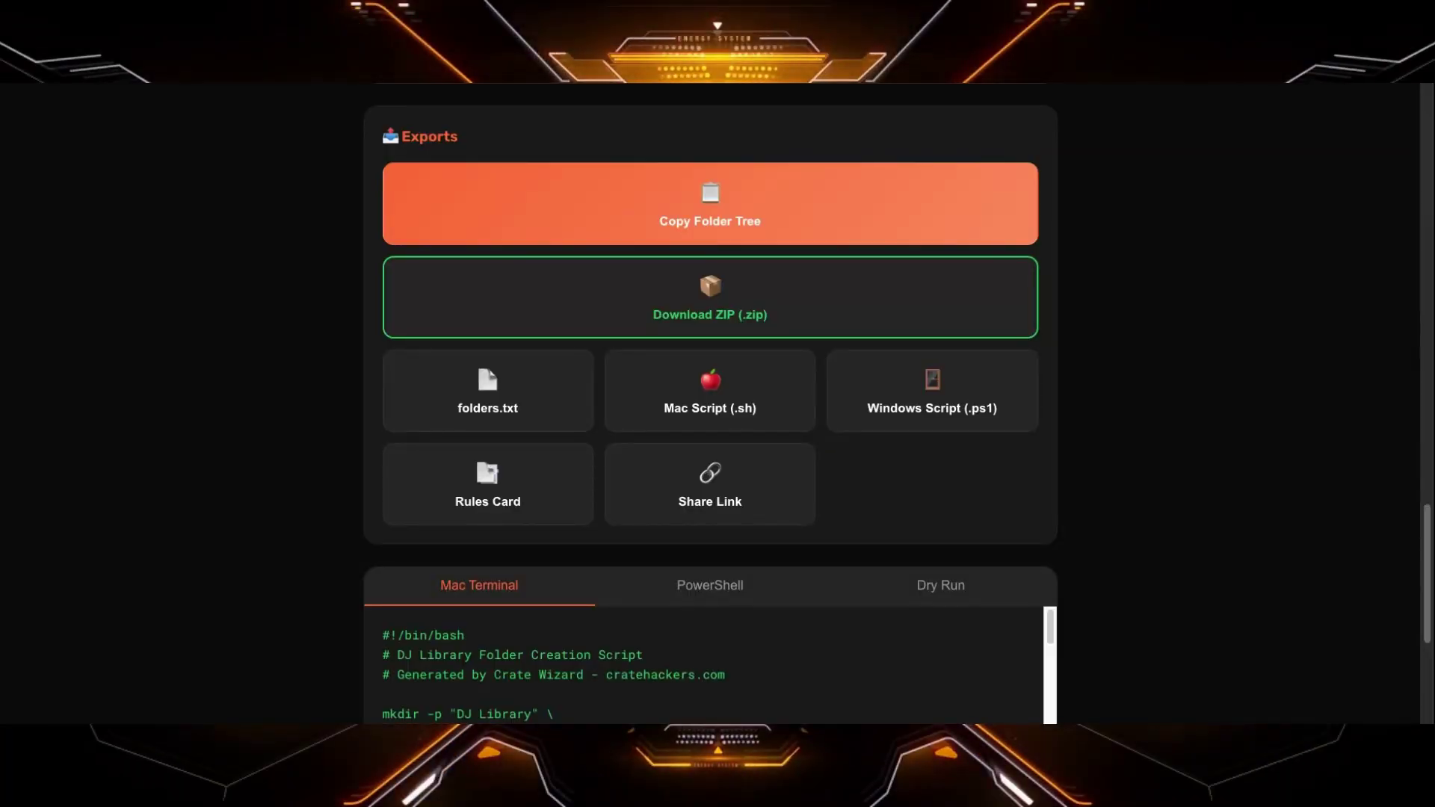
scroll(710, 404, "down", 1)
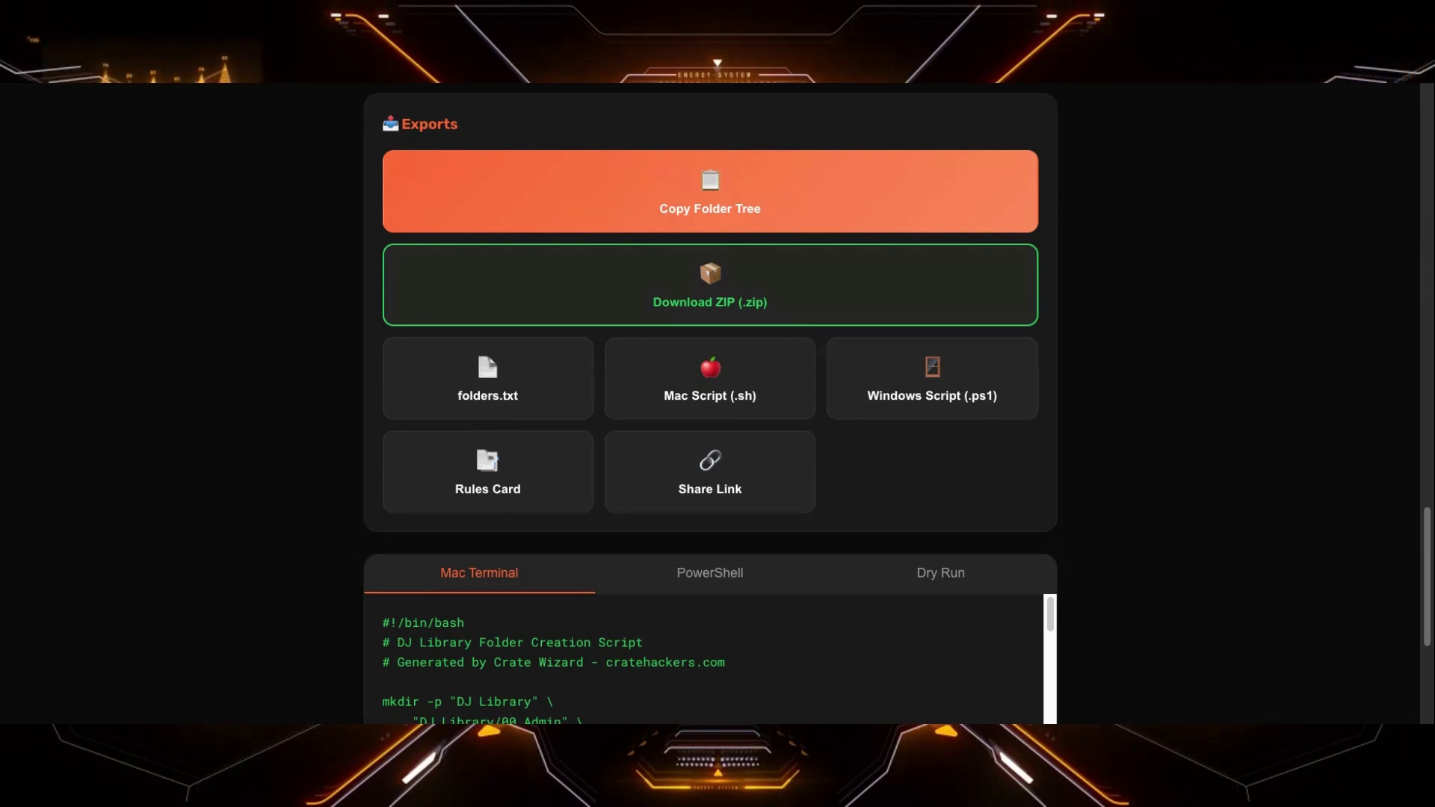
scroll(710, 403, "down", 3)
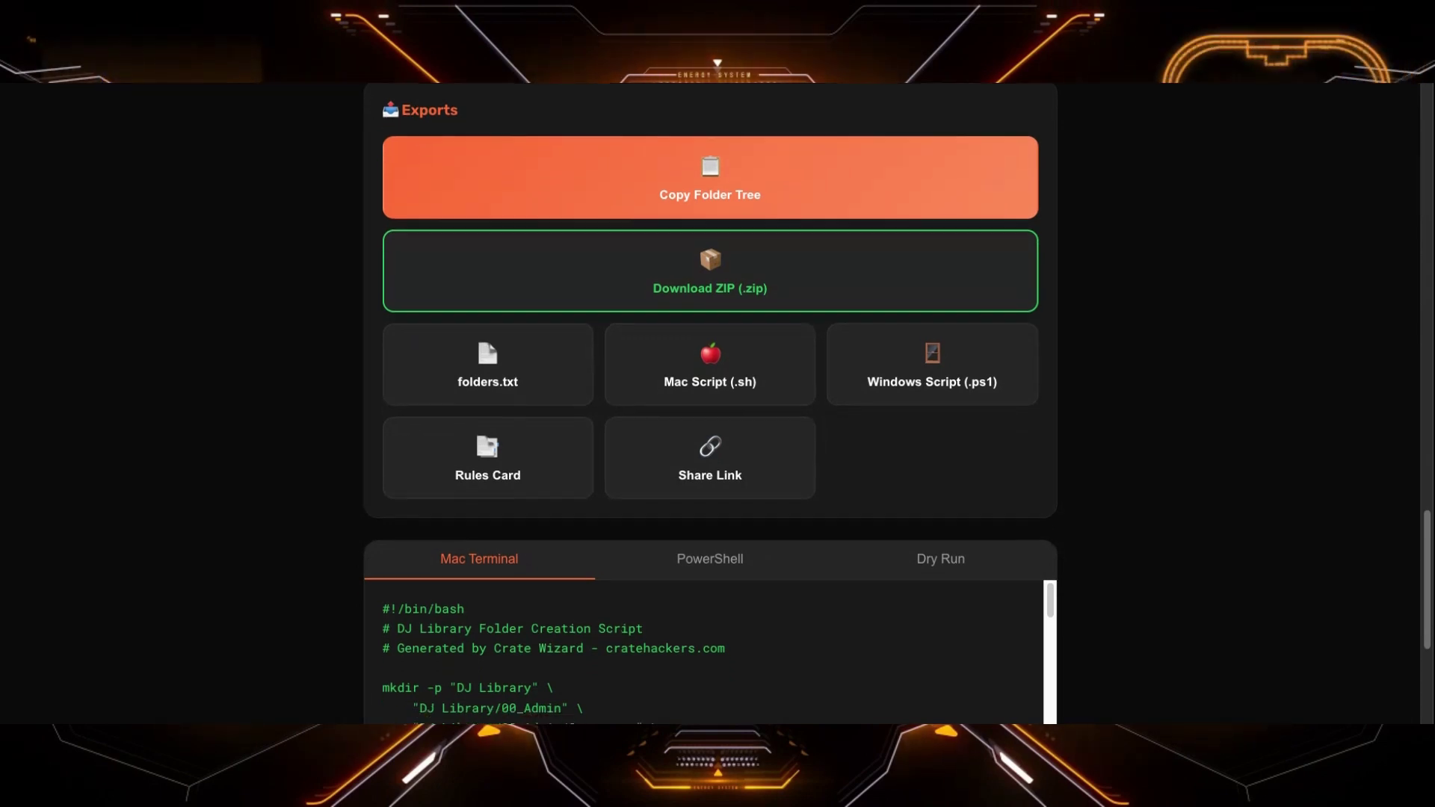